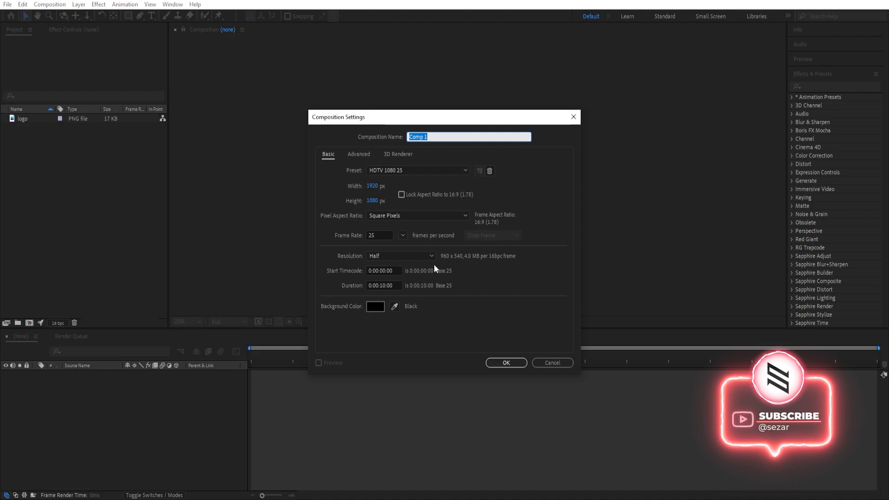
Step: Create a 1920 x 1080, 25 fps, 10-second composition and add a full-frame black solid named BG
{"action": "left_click", "coordinate": [499, 366]}
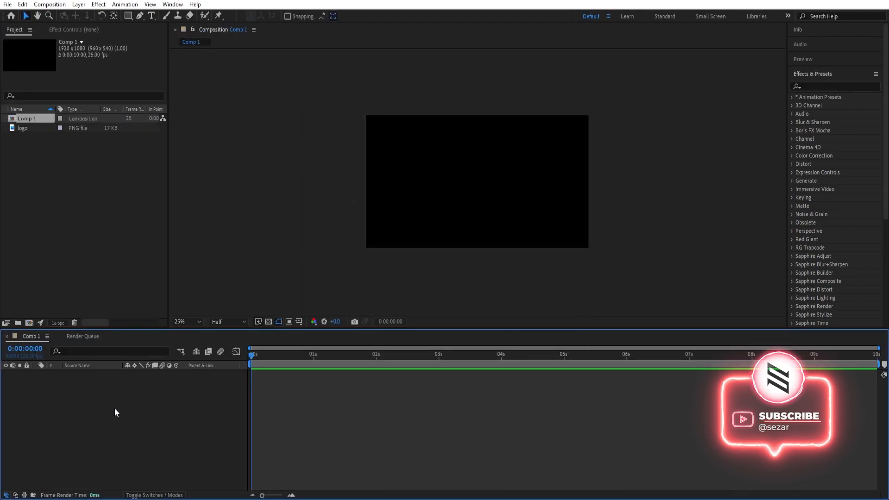
{"action": "key", "text": "ctrl+y"}
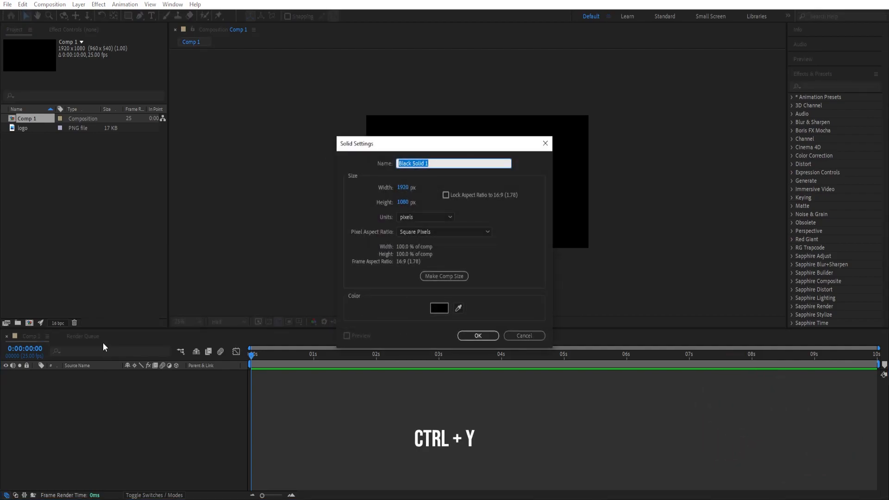
{"action": "type", "text": "BG"}
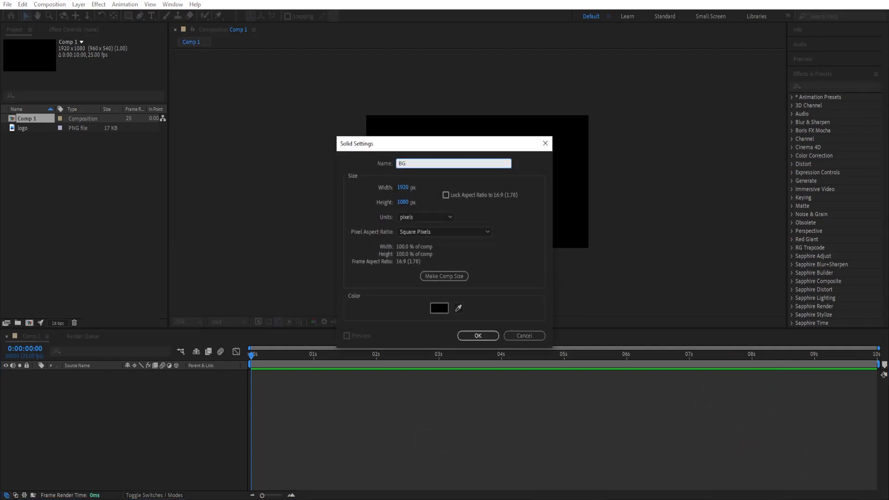
{"action": "key", "text": "Return"}
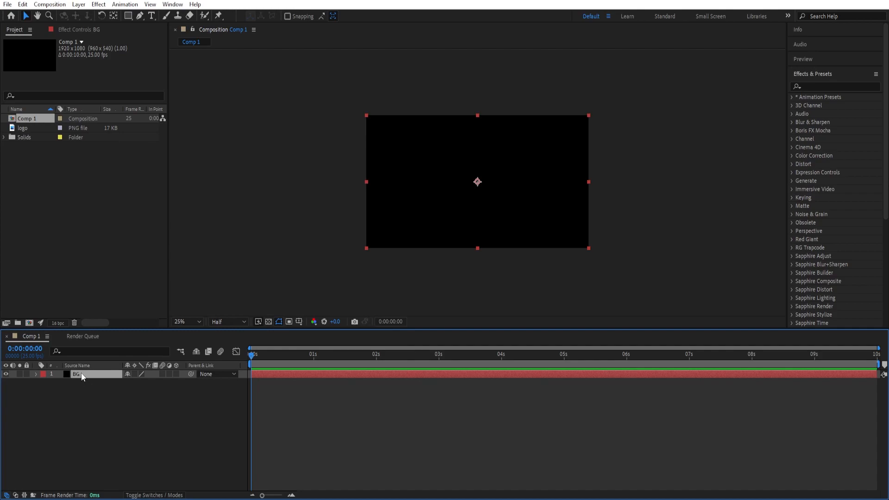
Step: Find the Gradient Ramp effect and apply it to the BG layer
{"action": "left_click", "coordinate": [824, 83]}
{"action": "type", "text": "gradient ramp"}
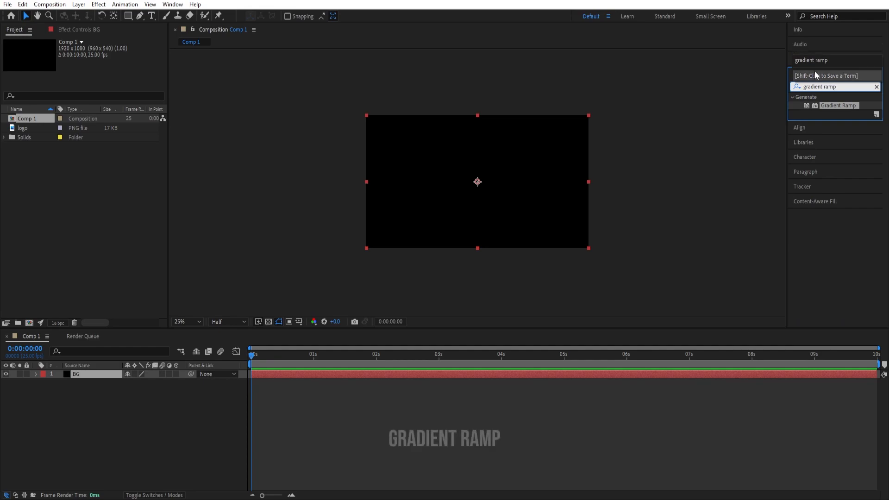
{"action": "double_click", "coordinate": [834, 105]}
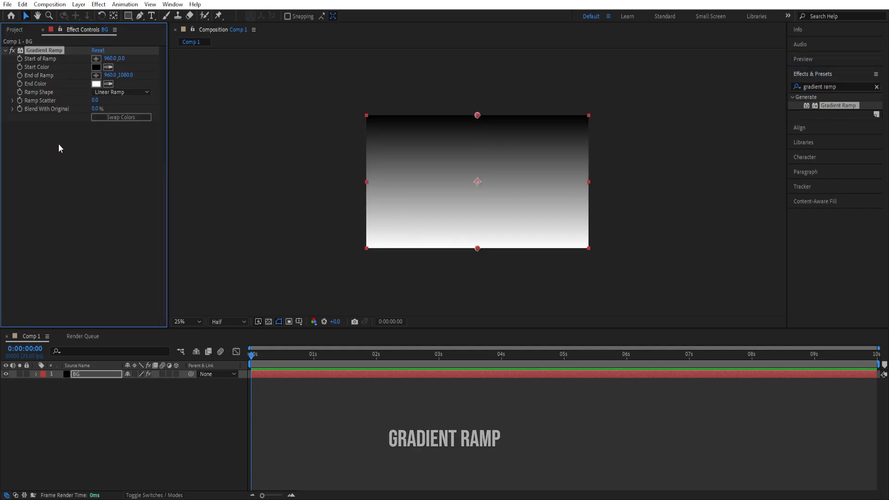
Step: Make the gradient a Radial Ramp, starting at the frame's centre and ending below the frame at about 960, 1620
{"action": "left_click", "coordinate": [120, 93]}
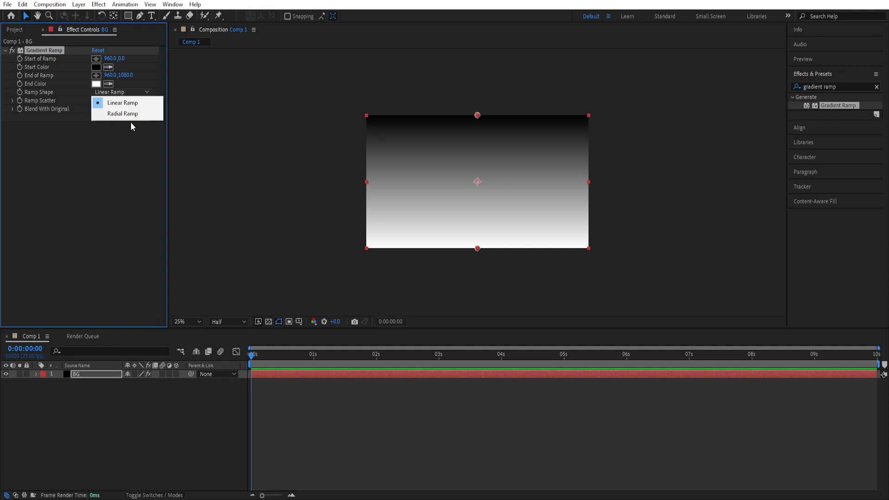
{"action": "left_click", "coordinate": [124, 113]}
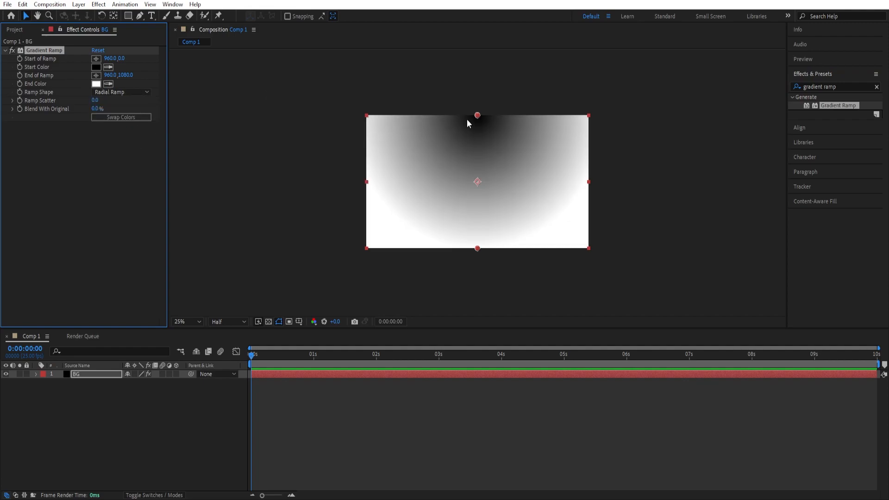
{"action": "left_click_drag", "start_coordinate": [477, 116], "coordinate": [477, 182]}
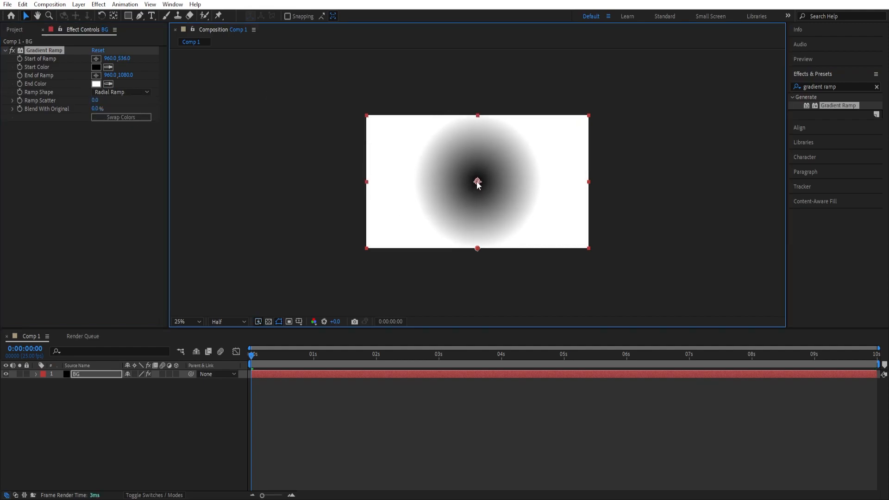
{"action": "left_click_drag", "start_coordinate": [477, 248], "coordinate": [475, 316]}
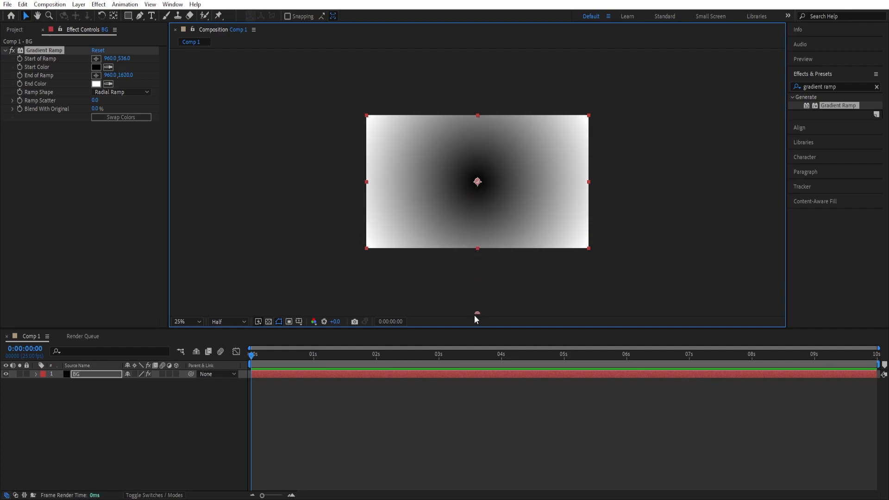
Step: Set the ramp's start color to dark gray and its end color to black (000000)
{"action": "left_click", "coordinate": [96, 67]}
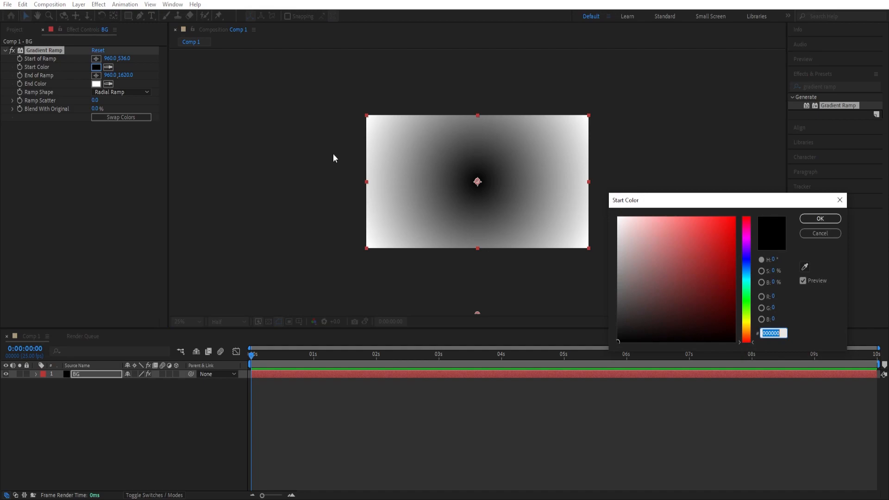
{"action": "mouse_move", "coordinate": [664, 292]}
{"action": "left_mouse_down"}
{"action": "mouse_move", "coordinate": [616, 284]}
{"action": "mouse_move", "coordinate": [618, 300]}
{"action": "left_mouse_up"}
{"action": "left_click", "coordinate": [811, 222]}
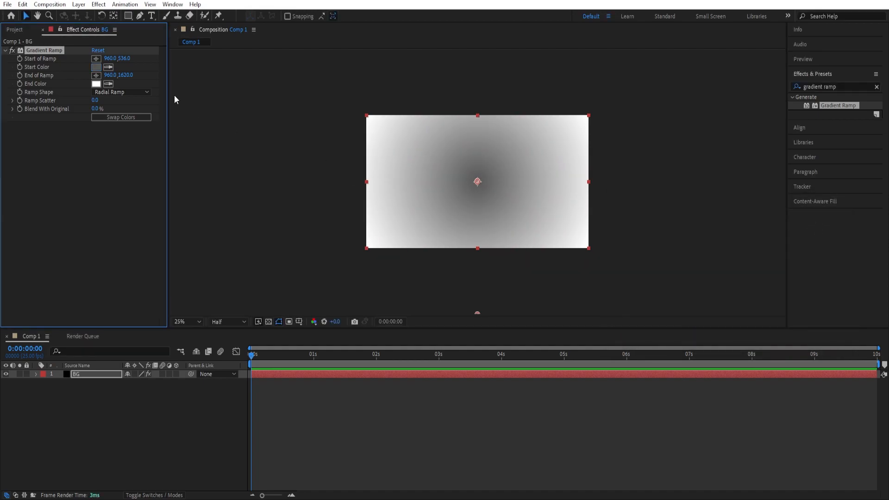
{"action": "left_click", "coordinate": [96, 84]}
{"action": "left_click_drag", "start_coordinate": [653, 318], "coordinate": [617, 338]}
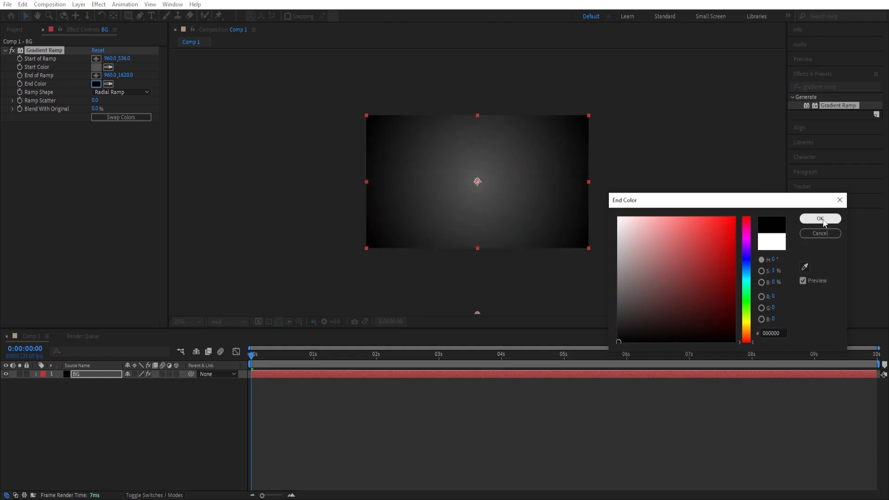
{"action": "left_click", "coordinate": [811, 220]}
Step: Lock the BG layer and place the logo image above it in the composition
{"action": "left_click", "coordinate": [126, 411]}
{"action": "left_click", "coordinate": [27, 374]}
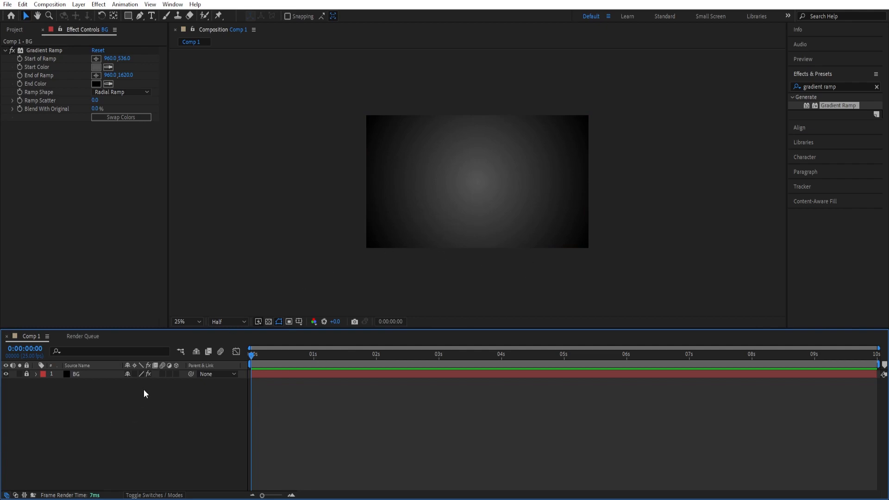
{"action": "left_click", "coordinate": [14, 29]}
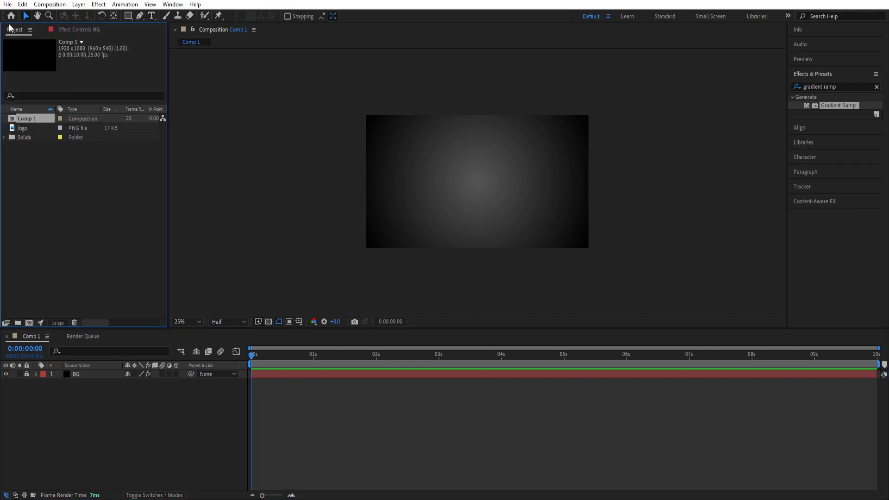
{"action": "left_click_drag", "start_coordinate": [22, 128], "coordinate": [80, 370]}
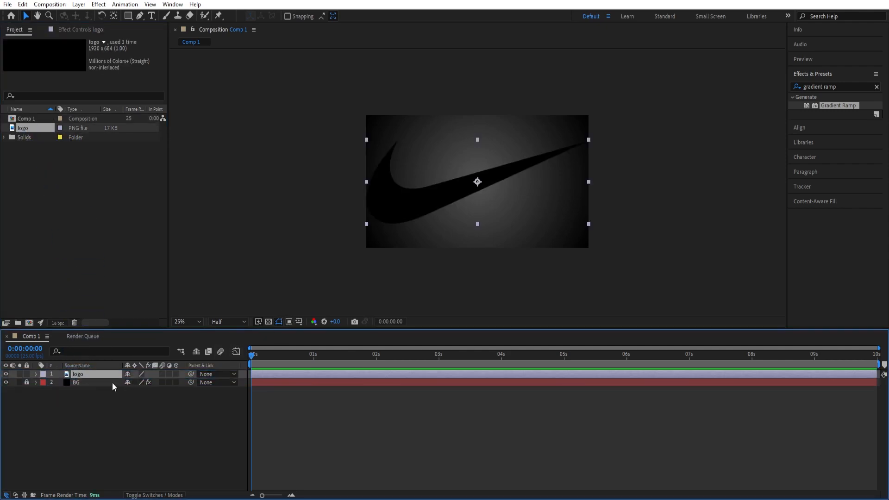
Step: Scale the logo layer to 50%, then collapse its properties
{"action": "key", "text": "s"}
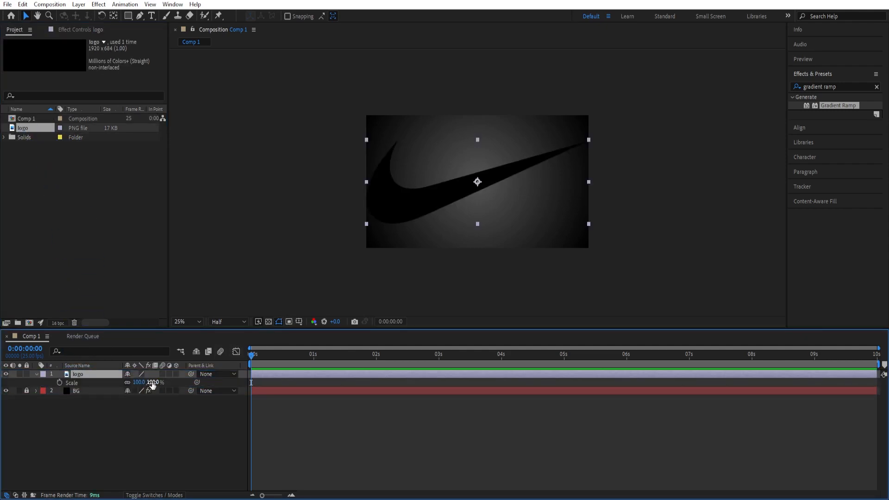
{"action": "left_click", "coordinate": [153, 382]}
{"action": "type", "text": "50"}
{"action": "key", "text": "Return"}
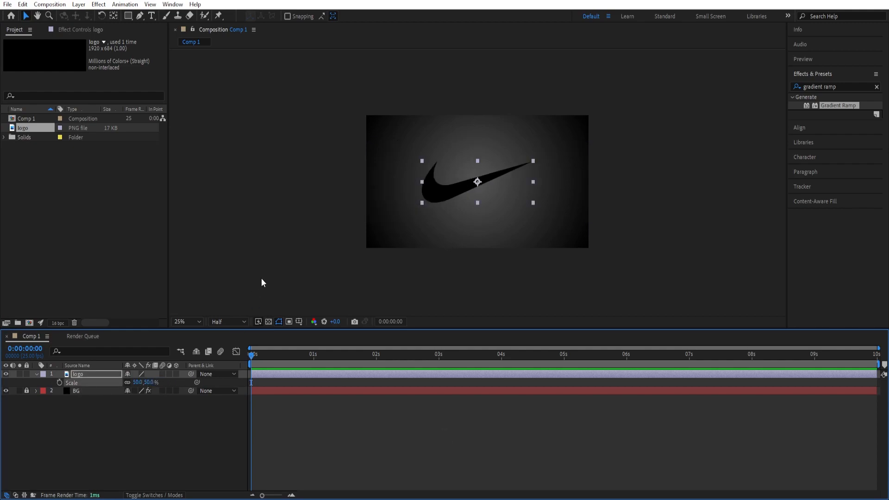
{"action": "left_click", "coordinate": [124, 433]}
{"action": "left_click", "coordinate": [35, 375]}
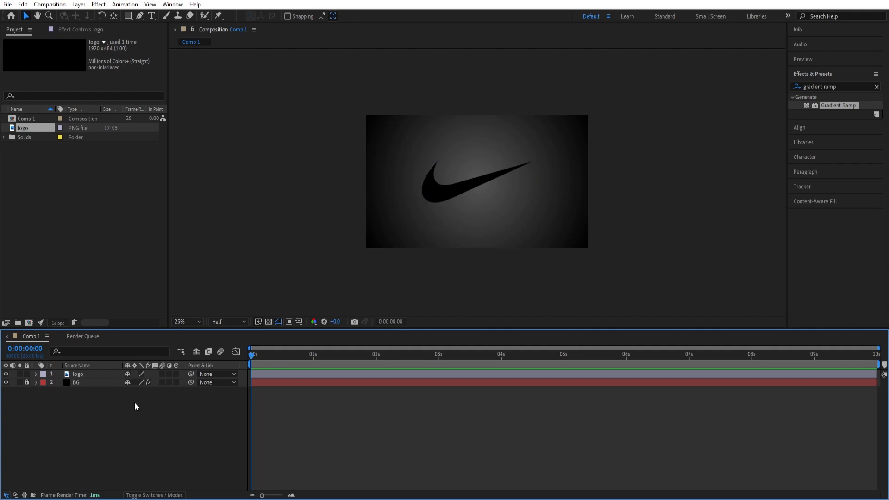
Step: Auto-trace the logo layer's alpha channel on the current frame into a mask and check the mask path
{"action": "left_click", "coordinate": [86, 375]}
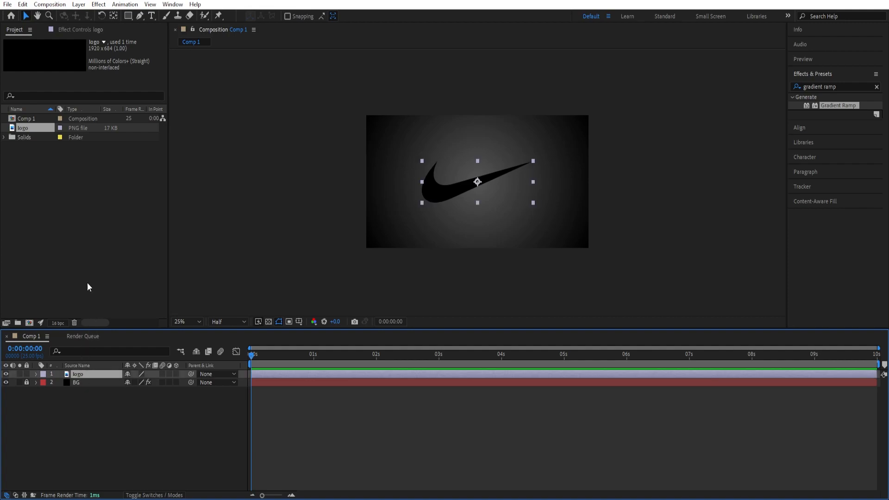
{"action": "left_click", "coordinate": [79, 4]}
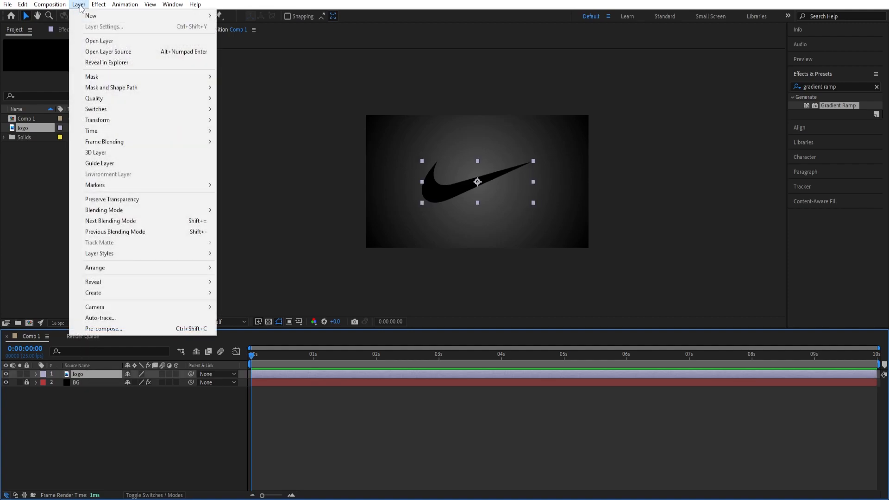
{"action": "left_click", "coordinate": [102, 318]}
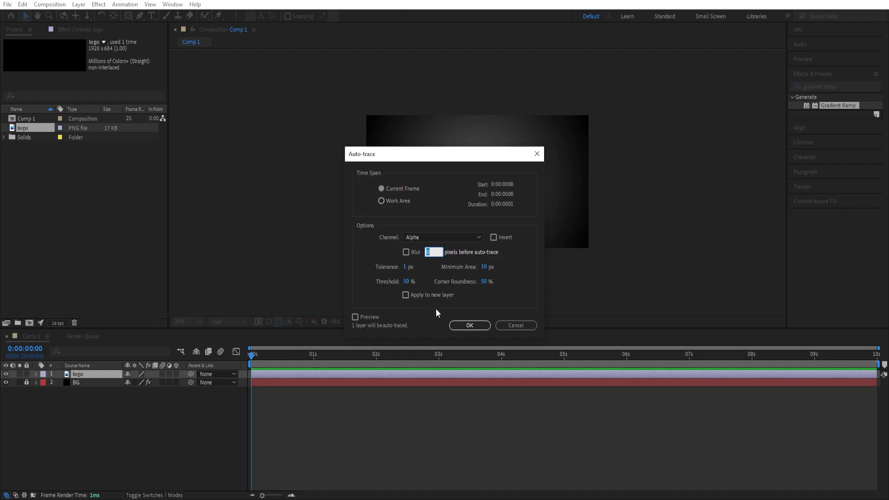
{"action": "left_click", "coordinate": [470, 326]}
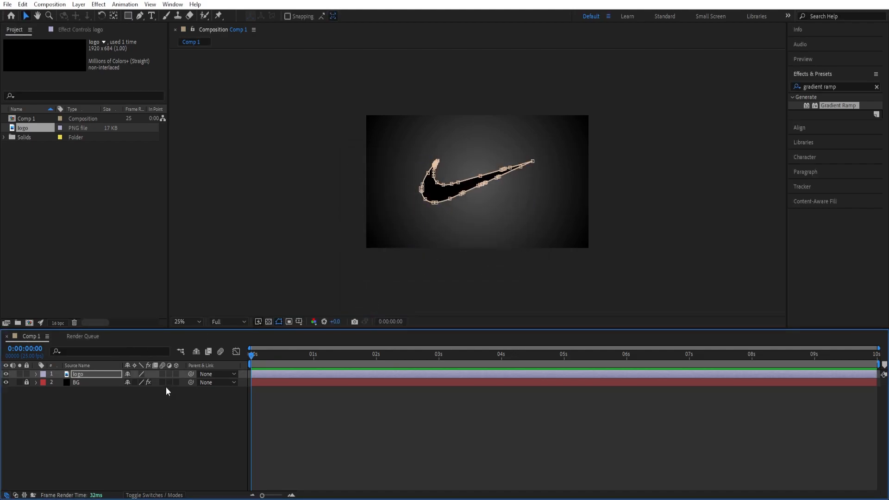
{"action": "key", "text": "m"}
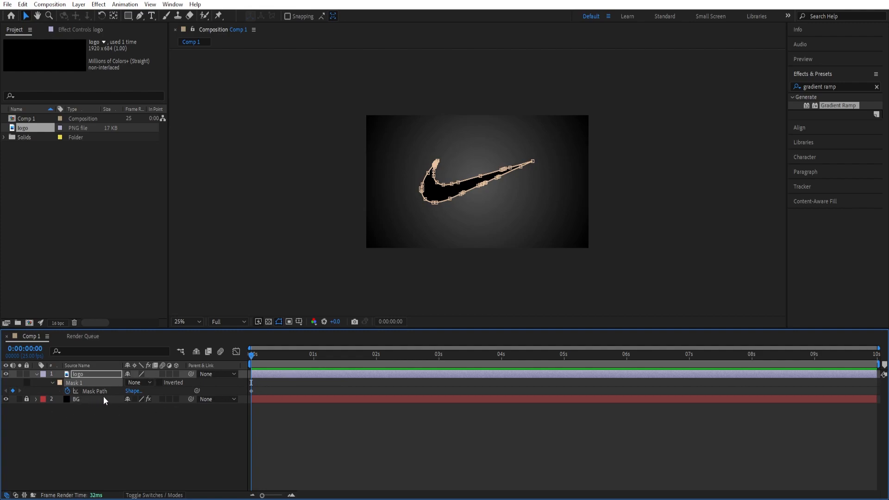
{"action": "left_click", "coordinate": [36, 374]}
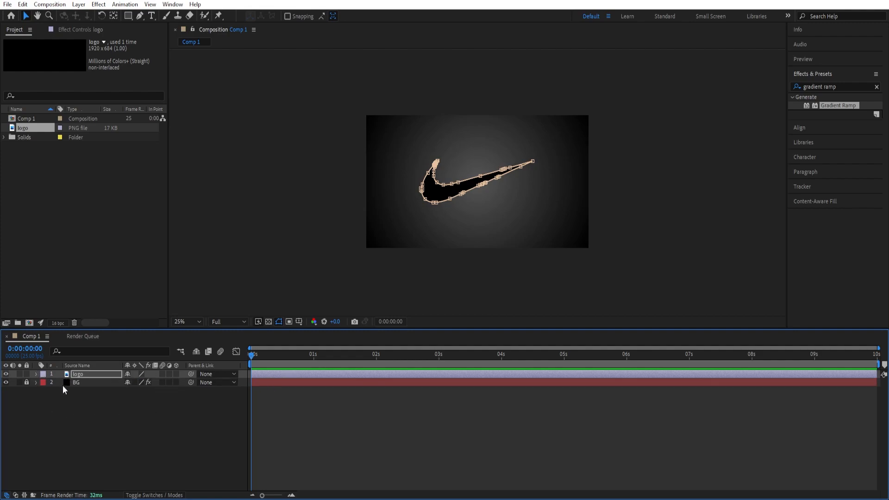
{"action": "left_click", "coordinate": [107, 419]}
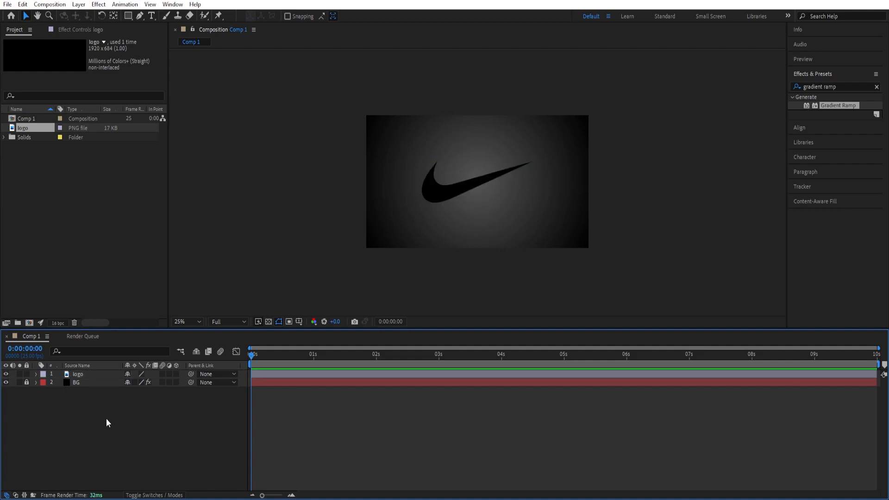
Step: Hide the logo layer and add a full-frame black solid named 3D
{"action": "left_click", "coordinate": [6, 375]}
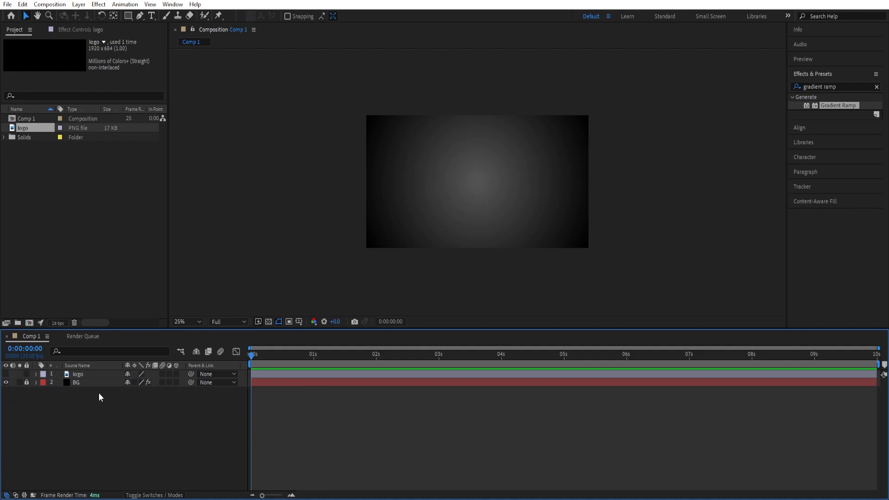
{"action": "key", "text": "ctrl+y"}
{"action": "type", "text": "3"}
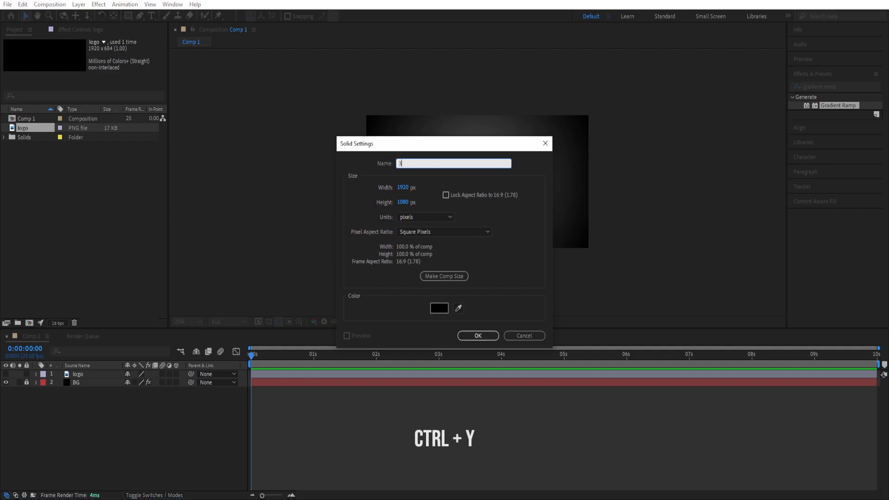
{"action": "type", "text": "D"}
{"action": "key", "text": "Return"}
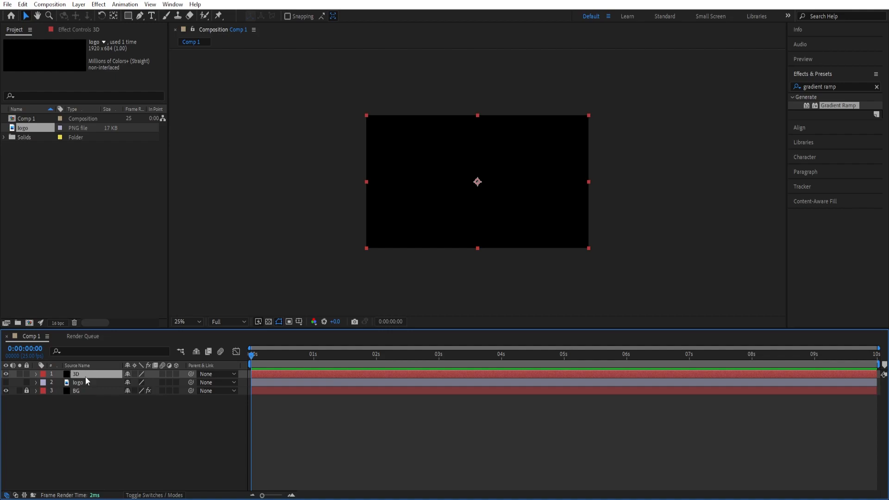
Step: Find Video Copilot's Element effect and apply it to the 3D layer
{"action": "left_click", "coordinate": [856, 85]}
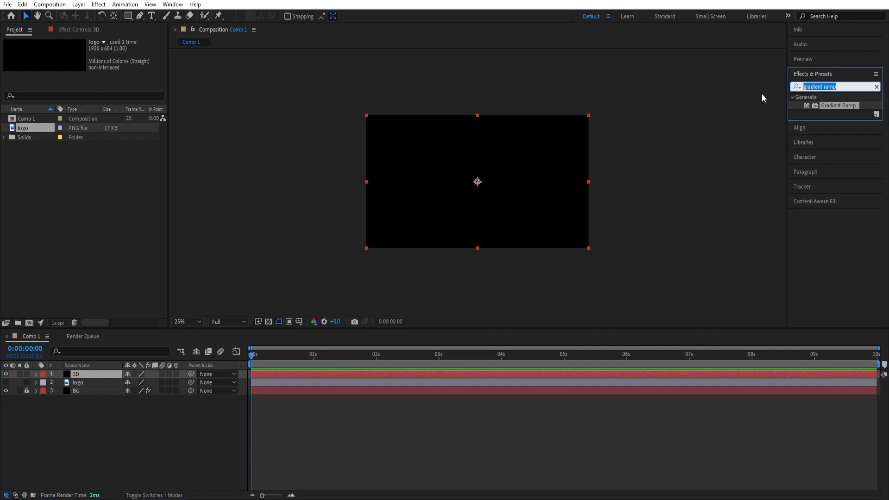
{"action": "type", "text": "element"}
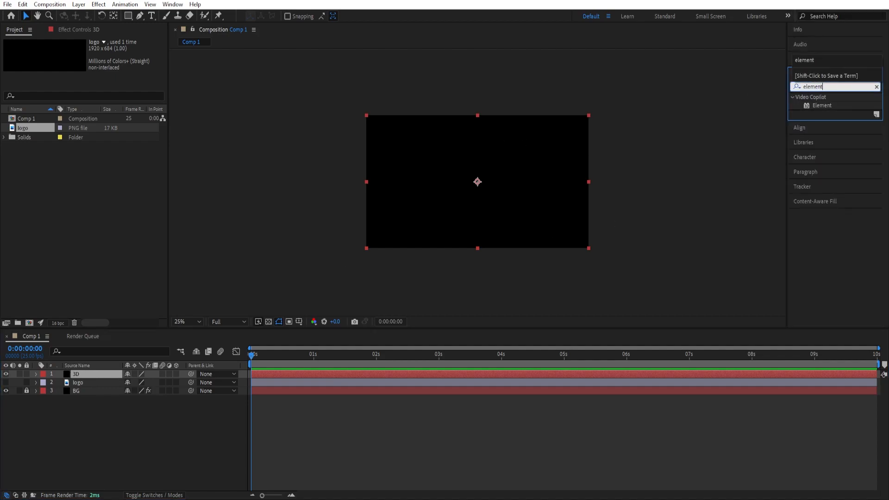
{"action": "double_click", "coordinate": [823, 105]}
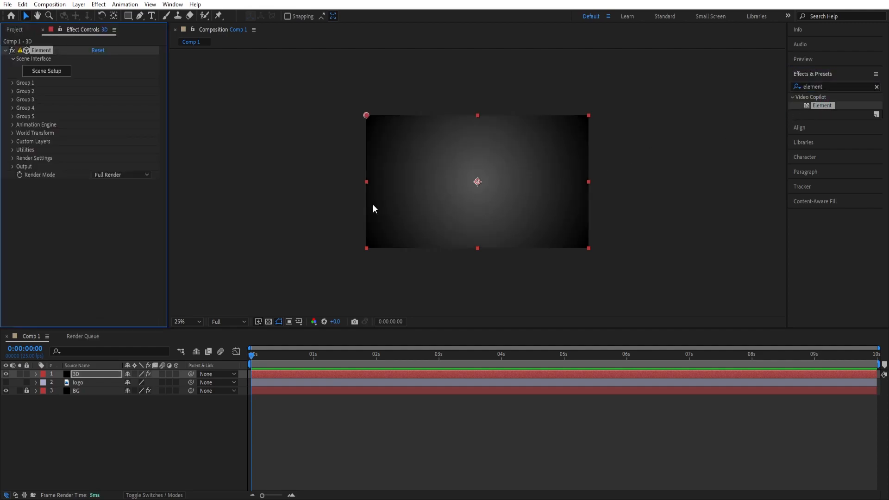
Step: Assign the logo layer as Path Layer 1 in Element's custom text and masks settings
{"action": "left_click", "coordinate": [12, 141]}
{"action": "left_click", "coordinate": [20, 150]}
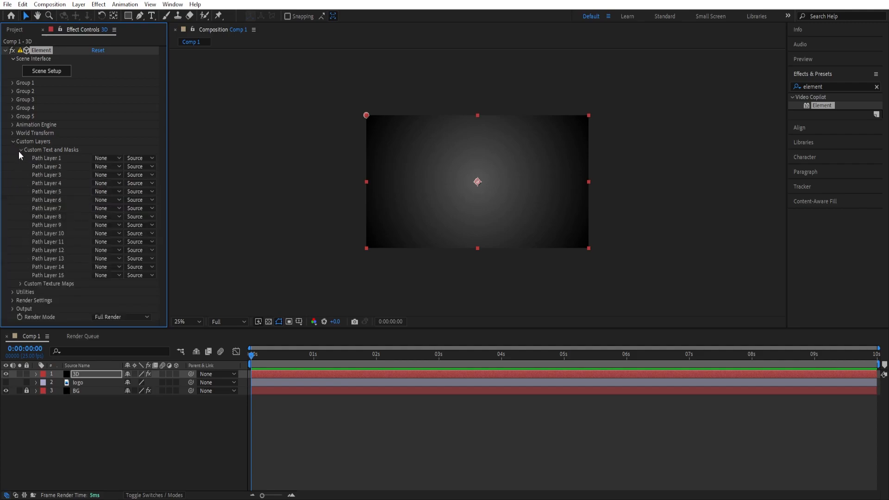
{"action": "left_click", "coordinate": [105, 159]}
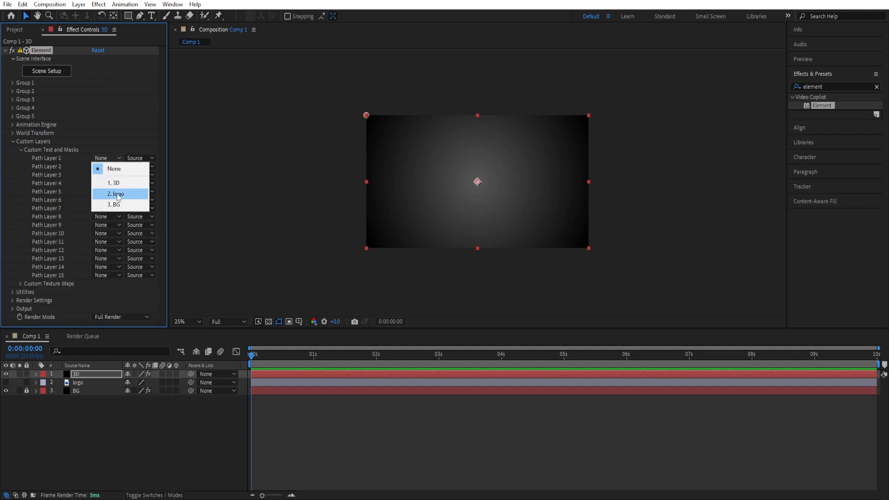
{"action": "left_click", "coordinate": [119, 198]}
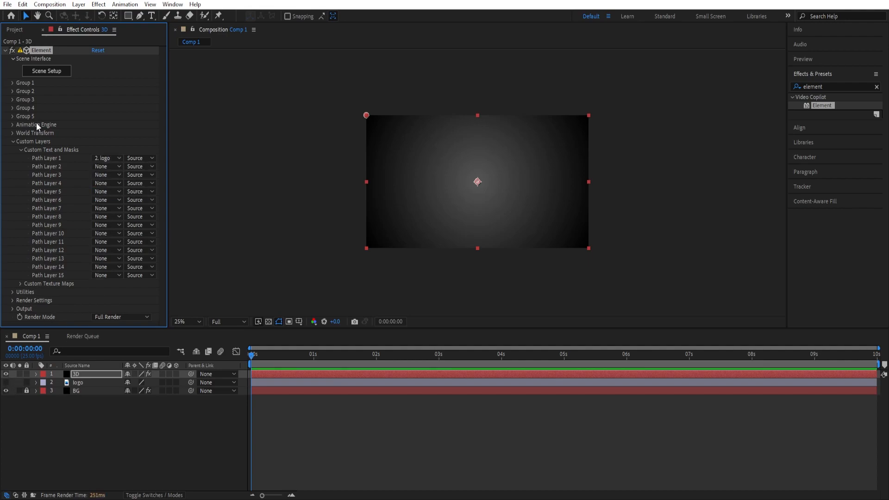
Step: Open Element's scene setup and create an extrusion model from the logo path
{"action": "left_click", "coordinate": [46, 72]}
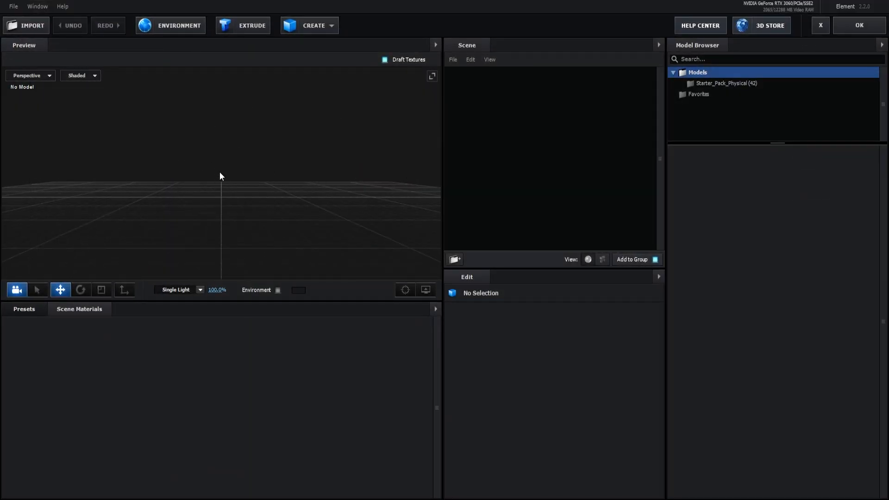
{"action": "left_click", "coordinate": [254, 27]}
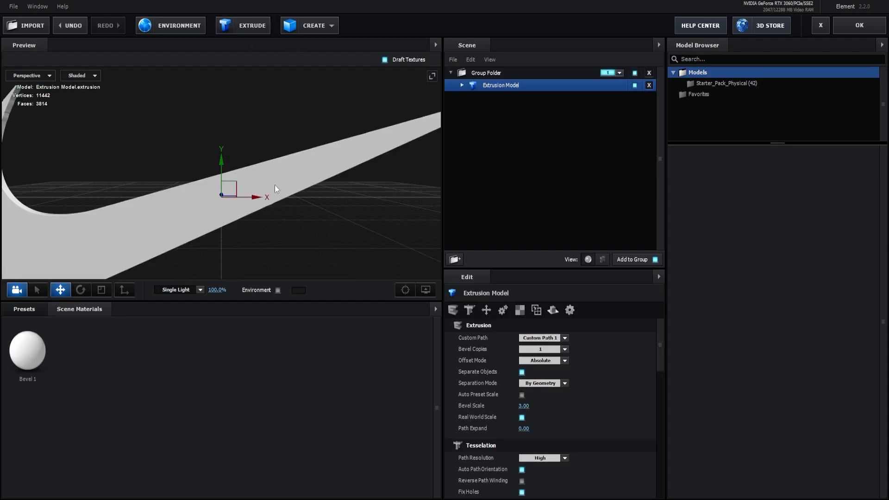
{"action": "scroll", "coordinate": [254, 184], "scroll_direction": "down", "scroll_amount": 5}
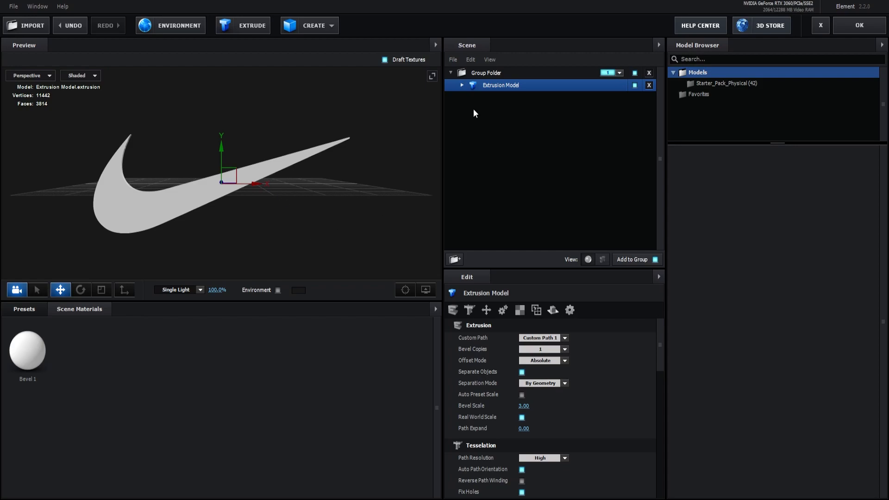
Step: Apply the Gold_Stripes bevel preset from the Physical bevels to the extrusion model and inspect it from the side
{"action": "left_click", "coordinate": [21, 309]}
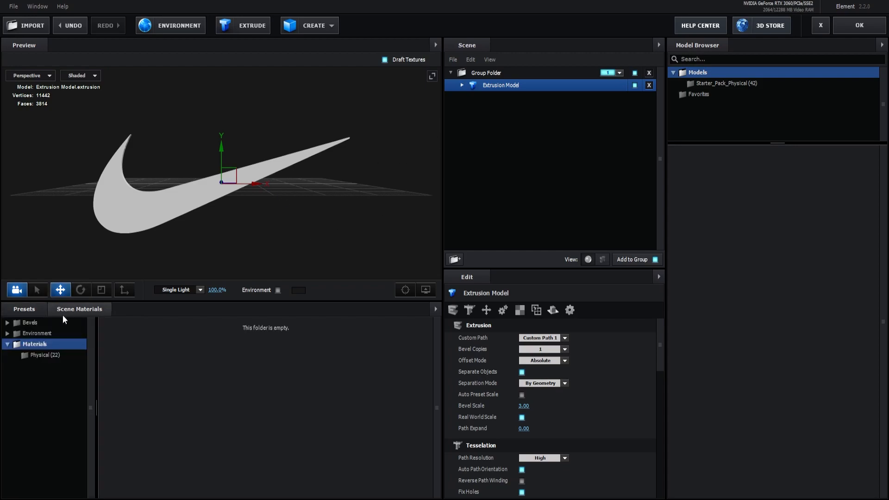
{"action": "left_click", "coordinate": [22, 322]}
{"action": "left_click", "coordinate": [26, 332]}
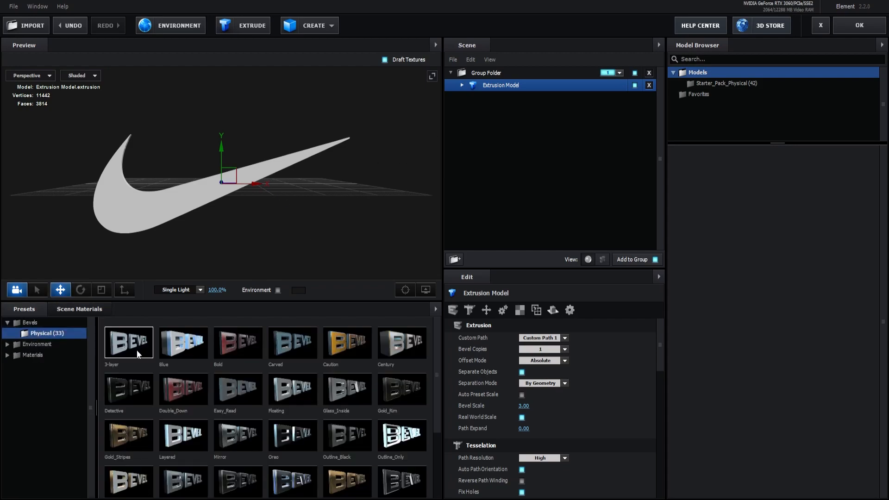
{"action": "left_click", "coordinate": [128, 441]}
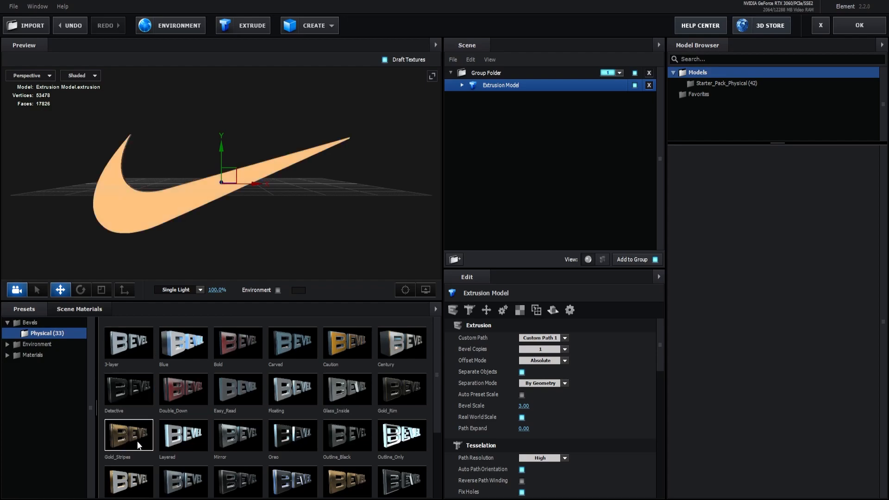
{"action": "left_click", "coordinate": [275, 388]}
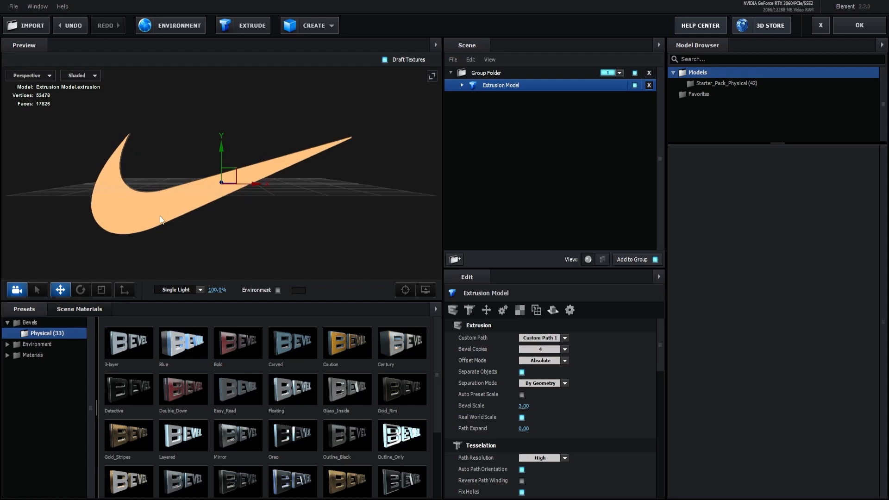
{"action": "left_click_drag", "start_coordinate": [136, 219], "coordinate": [206, 221]}
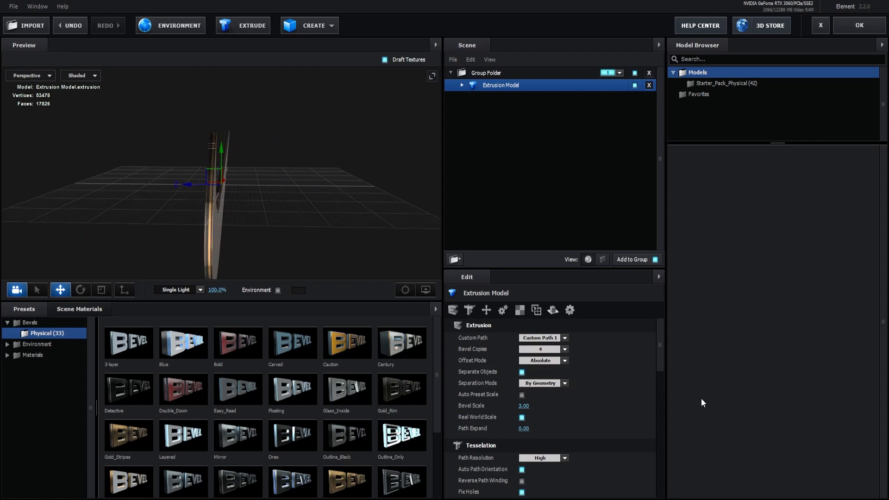
{"action": "scroll", "coordinate": [613, 359], "scroll_direction": "down", "scroll_amount": 3}
{"action": "scroll", "coordinate": [615, 358], "scroll_direction": "up", "scroll_amount": 3}
Step: Set the Extrude value of the extrusion model's first Gold_Basic bevel to 3
{"action": "left_click", "coordinate": [462, 84]}
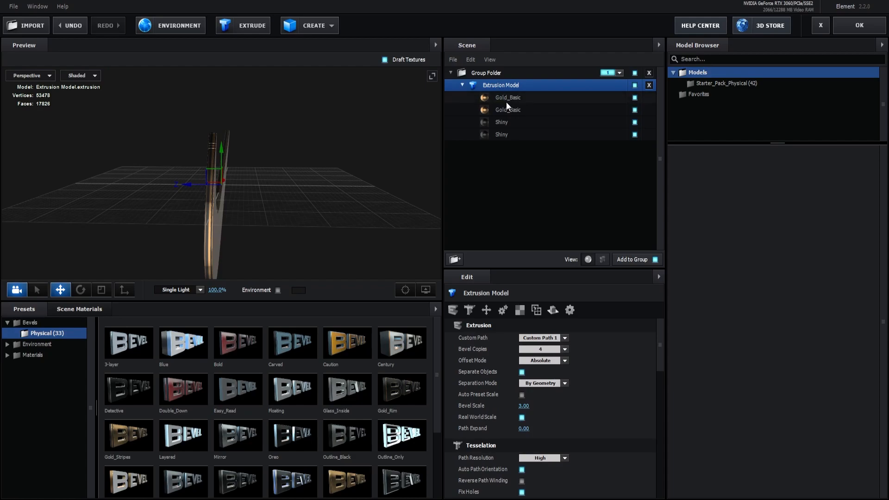
{"action": "left_click", "coordinate": [511, 98]}
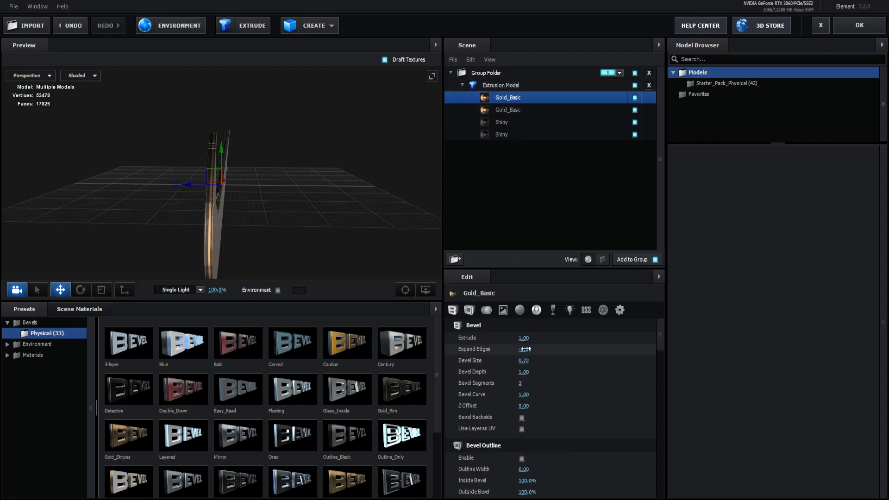
{"action": "left_click_drag", "start_coordinate": [524, 339], "coordinate": [613, 334]}
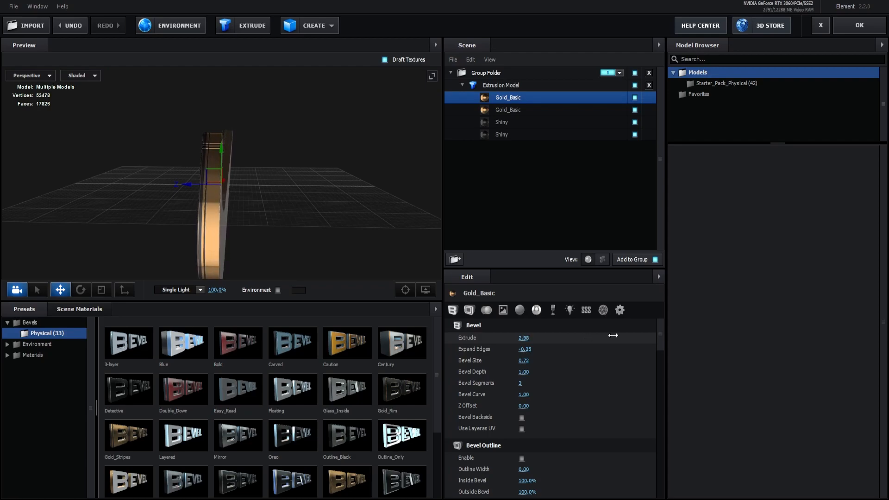
{"action": "left_click", "coordinate": [526, 338]}
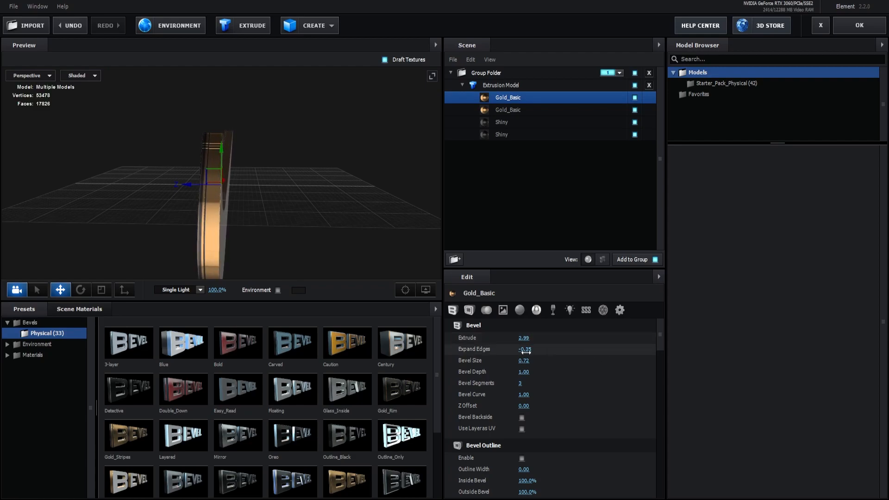
{"action": "type", "text": "3"}
{"action": "key", "text": "Return"}
Step: Set the Extrude value of the second Gold_Basic bevel to 3 and look through its material settings
{"action": "left_click", "coordinate": [511, 110]}
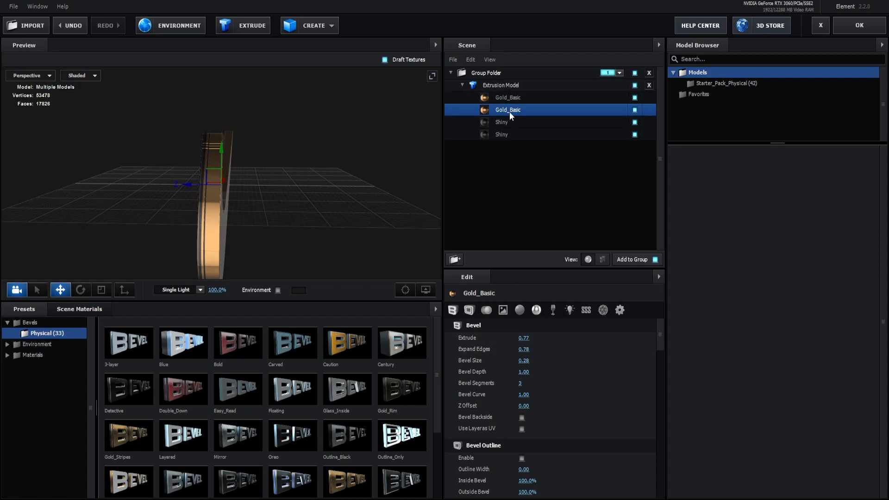
{"action": "left_click_drag", "start_coordinate": [523, 339], "coordinate": [597, 343]}
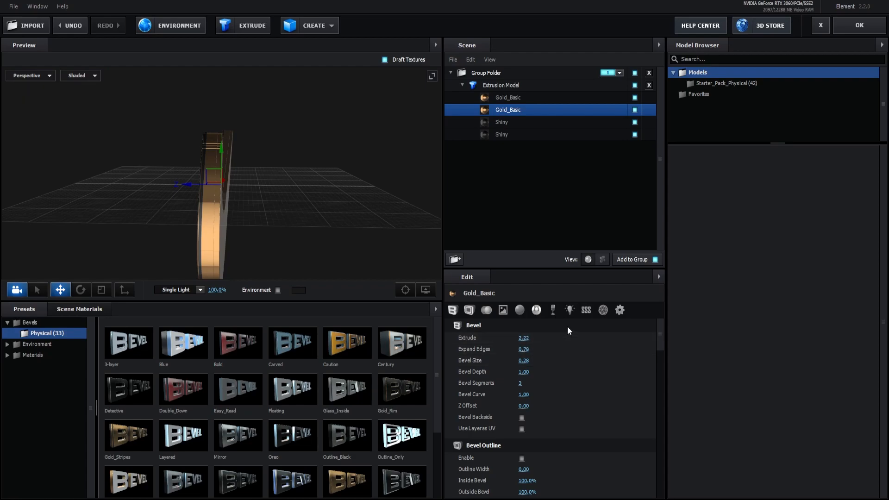
{"action": "left_click", "coordinate": [524, 338]}
{"action": "type", "text": "3"}
{"action": "key", "text": "Return"}
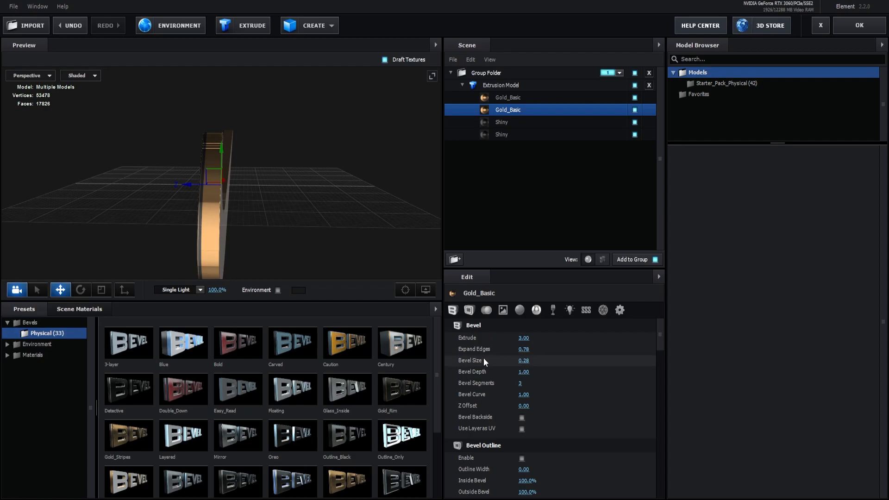
{"action": "scroll", "coordinate": [577, 426], "scroll_direction": "down", "scroll_amount": 10}
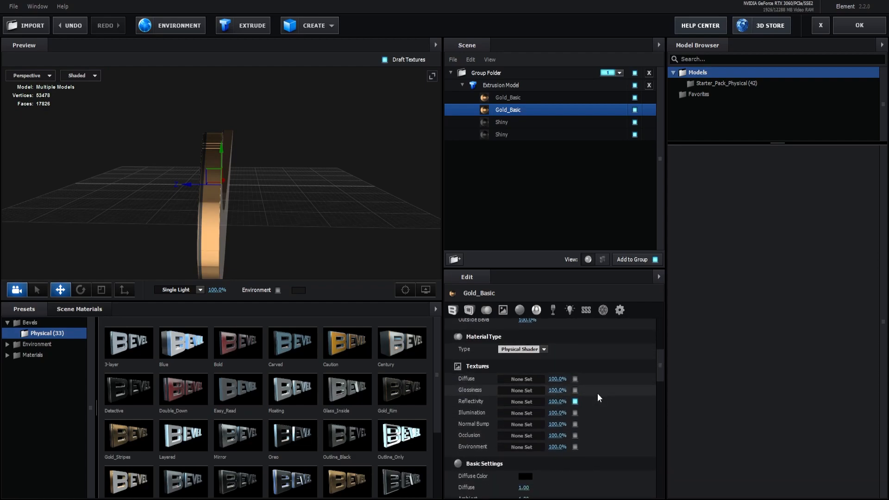
{"action": "scroll", "coordinate": [603, 405], "scroll_direction": "down", "scroll_amount": 3}
{"action": "scroll", "coordinate": [599, 407], "scroll_direction": "up", "scroll_amount": 12}
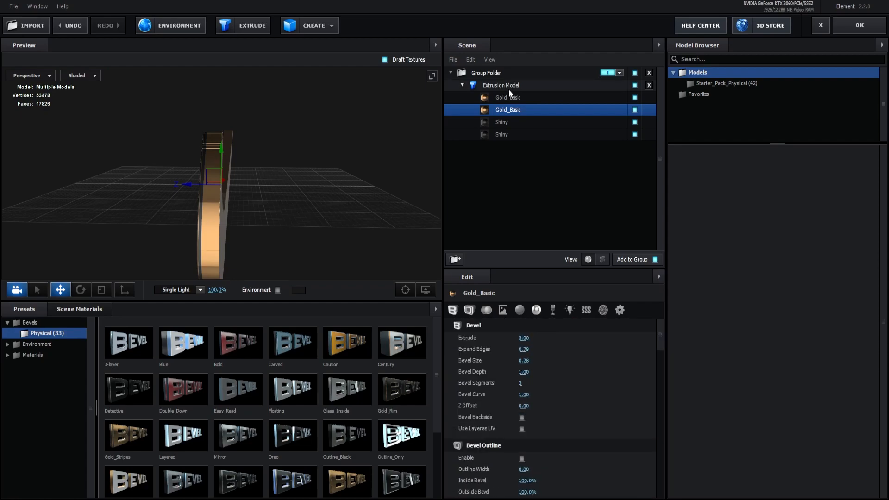
Step: Enable Normalize Size on the extrusion model and accept the Element scene into the composition
{"action": "left_click", "coordinate": [508, 85]}
{"action": "scroll", "coordinate": [596, 399], "scroll_direction": "down", "scroll_amount": 9}
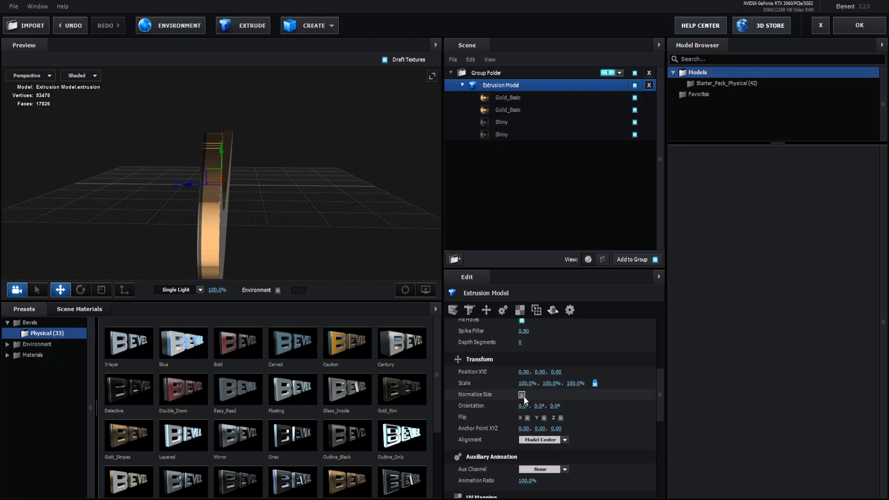
{"action": "left_click", "coordinate": [522, 394]}
{"action": "left_click_drag", "start_coordinate": [301, 166], "coordinate": [221, 230]}
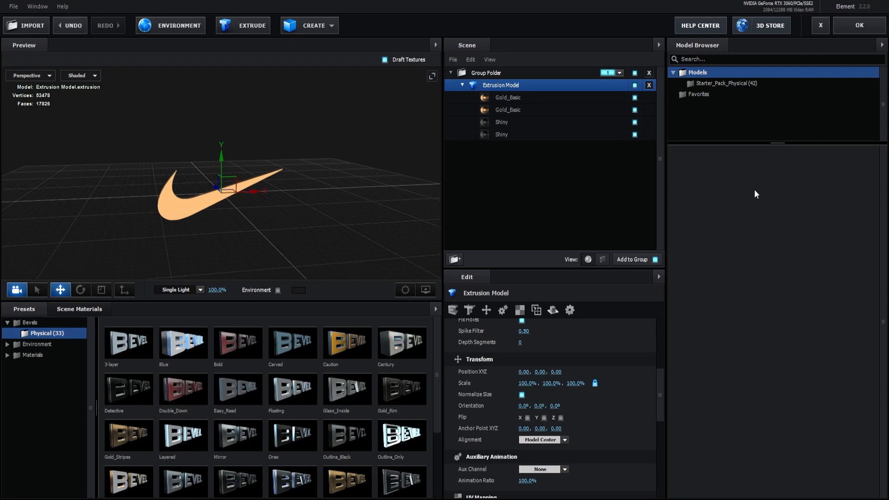
{"action": "left_click", "coordinate": [860, 26]}
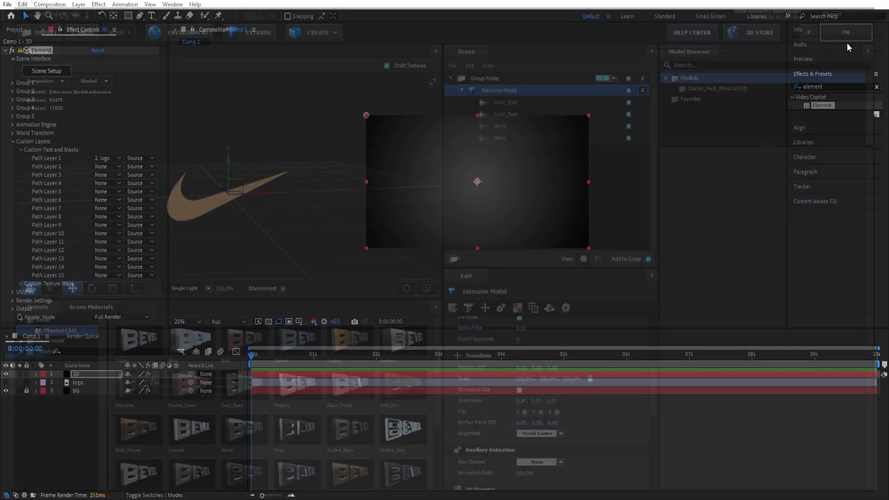
{"action": "key", "text": "comma"}
{"action": "key", "text": "comma"}
{"action": "key", "text": "comma"}
{"action": "key", "text": "comma"}
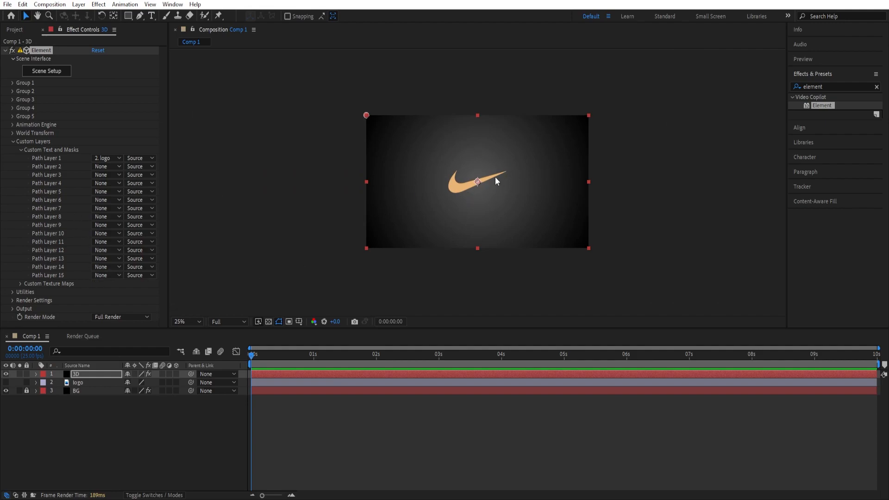
{"action": "key", "text": "period"}
{"action": "key", "text": "period"}
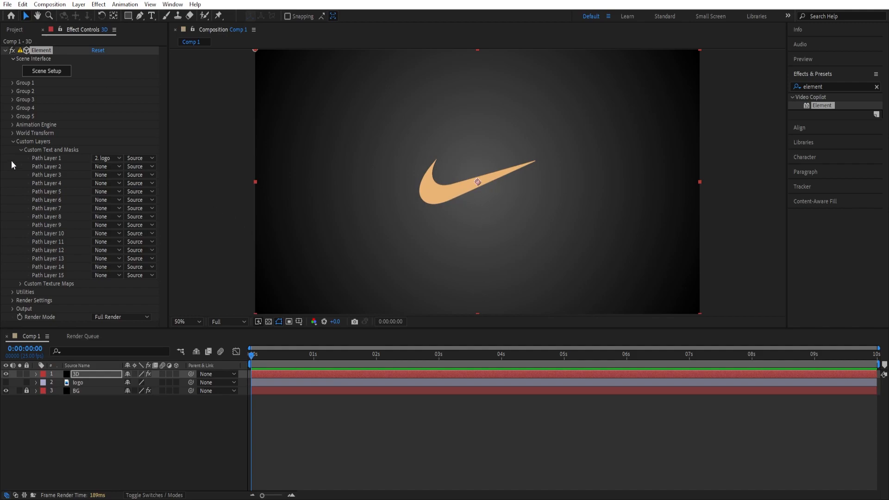
Step: Try changing the logo's World Scale and World Position XY in Element's World Transform and undo the changes
{"action": "left_click", "coordinate": [13, 133]}
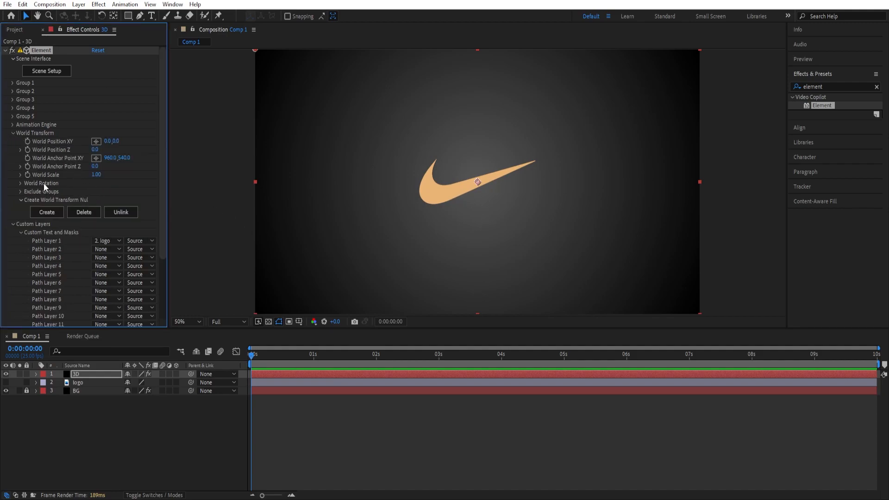
{"action": "left_click_drag", "start_coordinate": [96, 175], "coordinate": [116, 174]}
{"action": "mouse_move", "coordinate": [114, 143]}
{"action": "left_mouse_down"}
{"action": "mouse_move", "coordinate": [108, 139]}
{"action": "mouse_move", "coordinate": [163, 135]}
{"action": "left_mouse_up"}
{"action": "key", "text": "ctrl+z"}
{"action": "key", "text": "ctrl+z"}
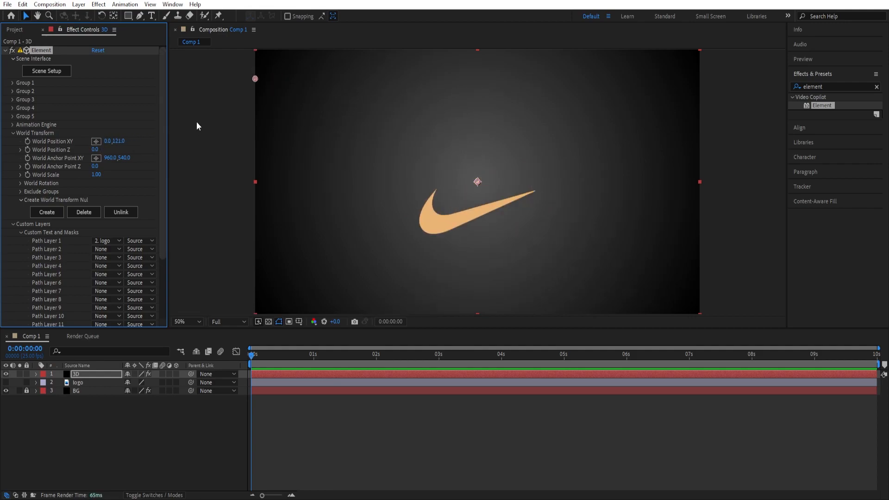
{"action": "scroll", "coordinate": [426, 158], "scroll_direction": "down", "scroll_amount": 2}
{"action": "left_click_drag", "start_coordinate": [490, 178], "coordinate": [438, 179]}
{"action": "key", "text": "ctrl+z"}
{"action": "scroll", "coordinate": [478, 194], "scroll_direction": "up", "scroll_amount": 2}
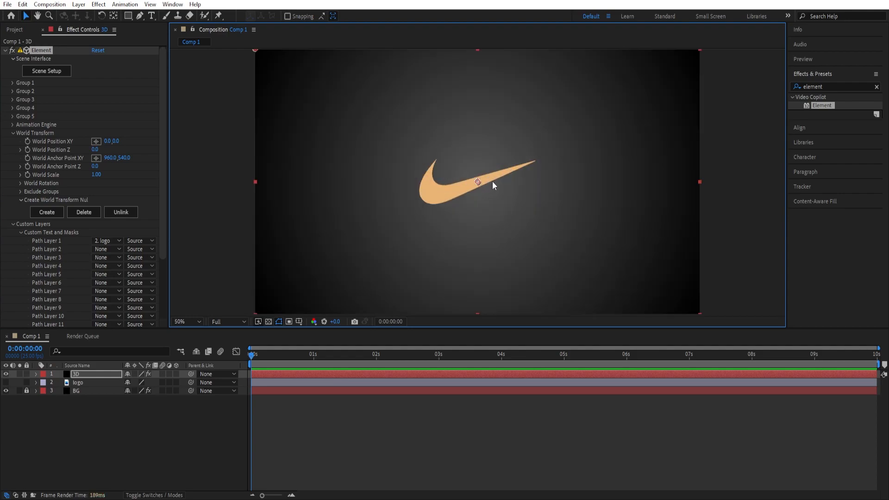
{"action": "scroll", "coordinate": [485, 184], "scroll_direction": "down", "scroll_amount": 2}
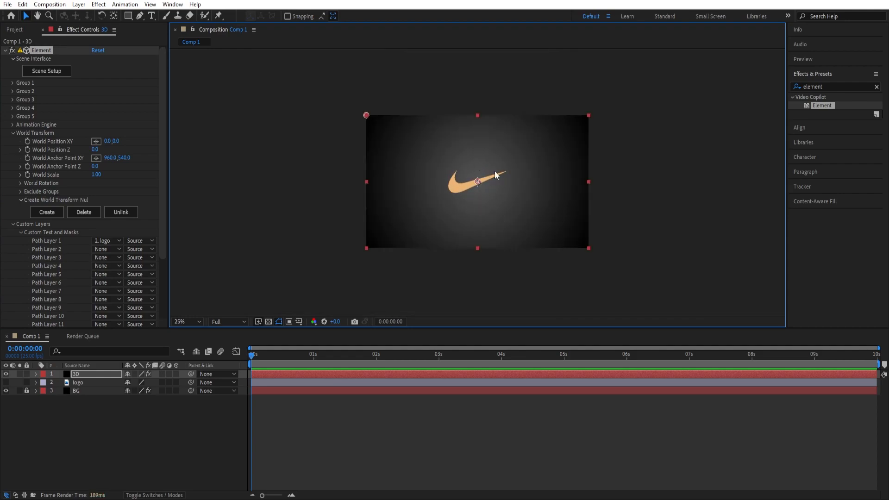
{"action": "scroll", "coordinate": [496, 176], "scroll_direction": "up", "scroll_amount": 2}
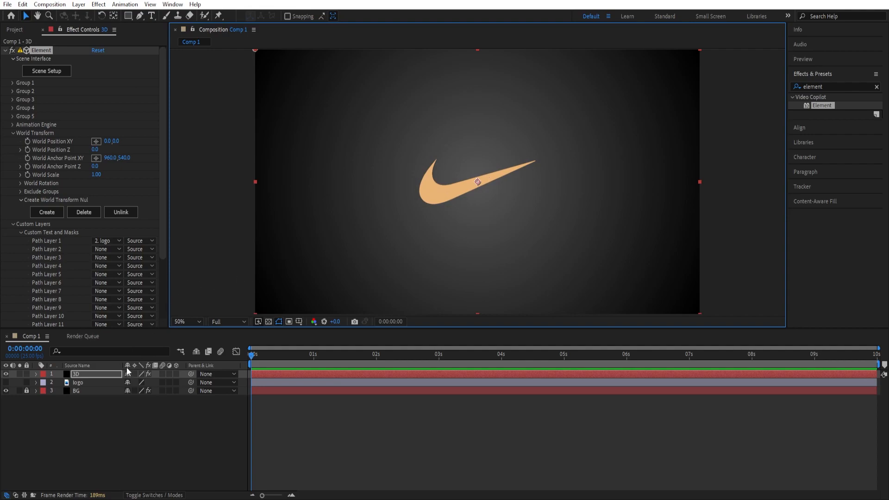
Step: Add a two-node camera layer with the 35mm preset to the composition
{"action": "right_click", "coordinate": [108, 442]}
{"action": "mouse_move", "coordinate": [151, 326]}
{"action": "left_click", "coordinate": [247, 372]}
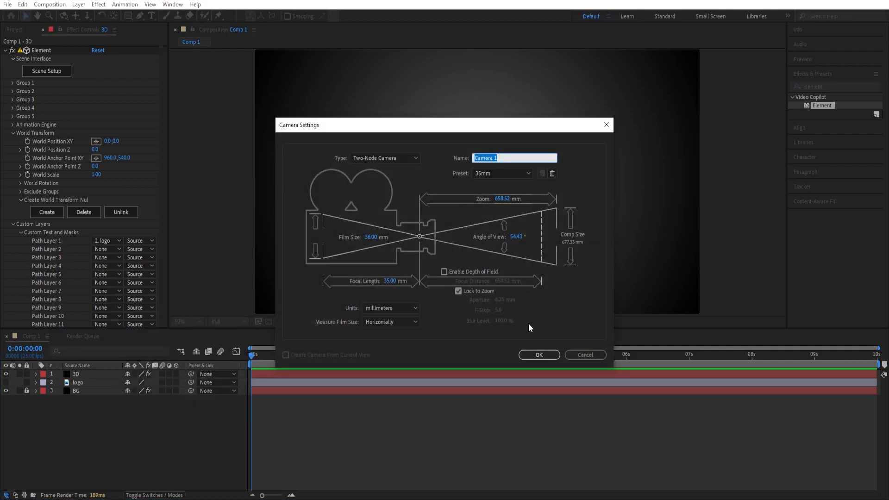
{"action": "left_click", "coordinate": [540, 355]}
Step: Add a null object, make it a 3D layer, and parent the camera to it
{"action": "right_click", "coordinate": [121, 441]}
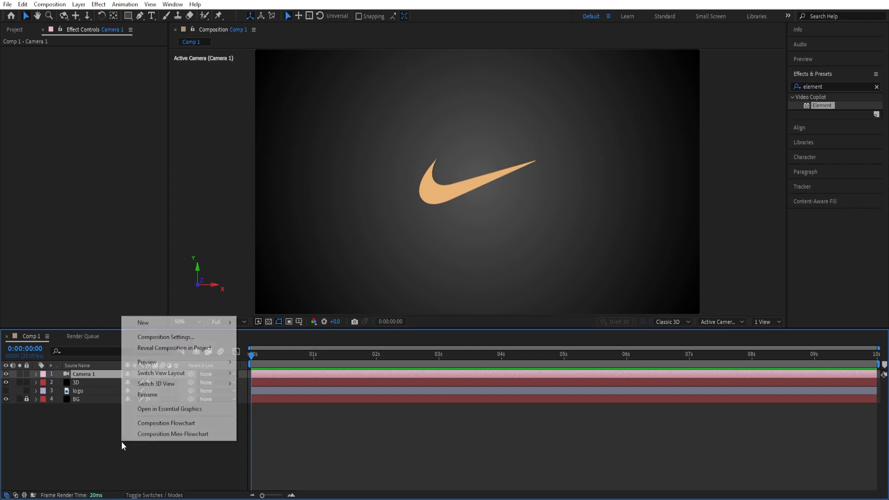
{"action": "mouse_move", "coordinate": [151, 322]}
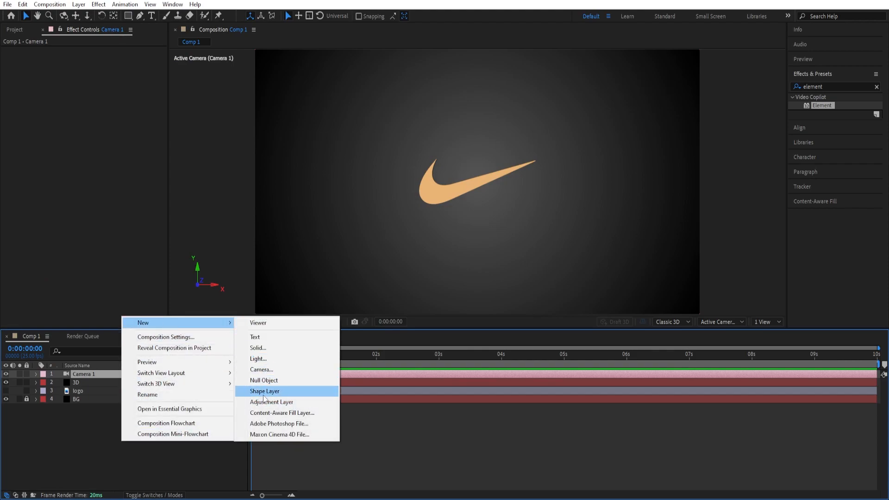
{"action": "left_click", "coordinate": [265, 381]}
{"action": "left_click", "coordinate": [174, 374]}
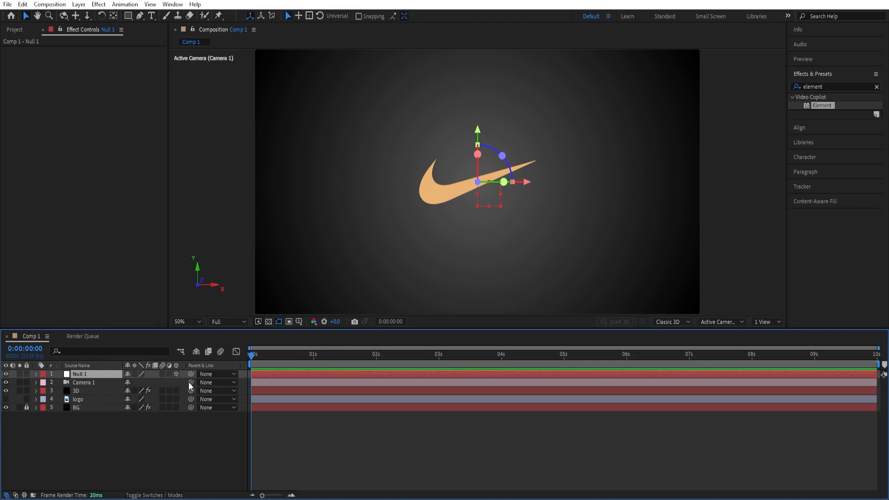
{"action": "left_click_drag", "start_coordinate": [190, 382], "coordinate": [74, 374]}
Step: Keyframe the null's Orientation at 0:00:00:00 with its X value set to 12°
{"action": "key", "text": "comma"}
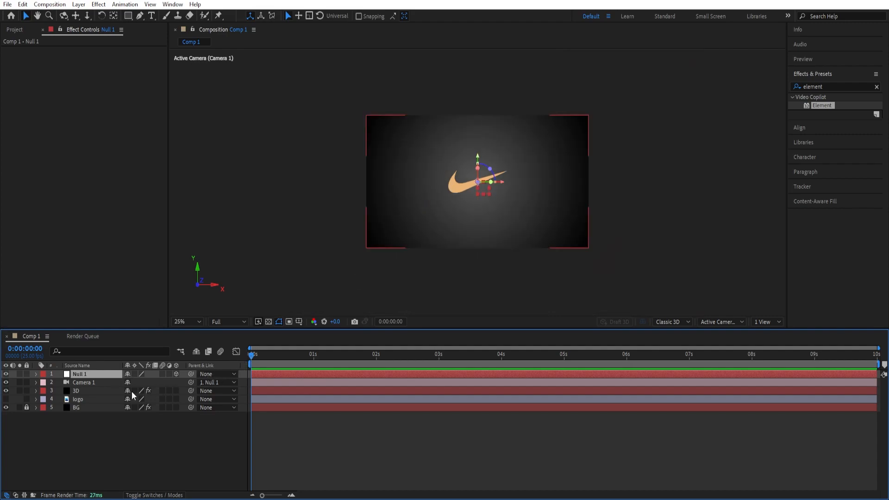
{"action": "key", "text": "r"}
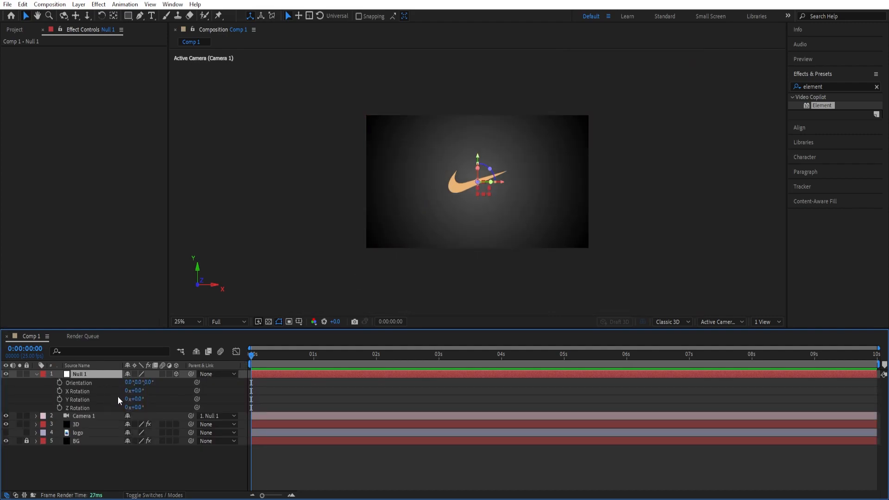
{"action": "left_click", "coordinate": [58, 383]}
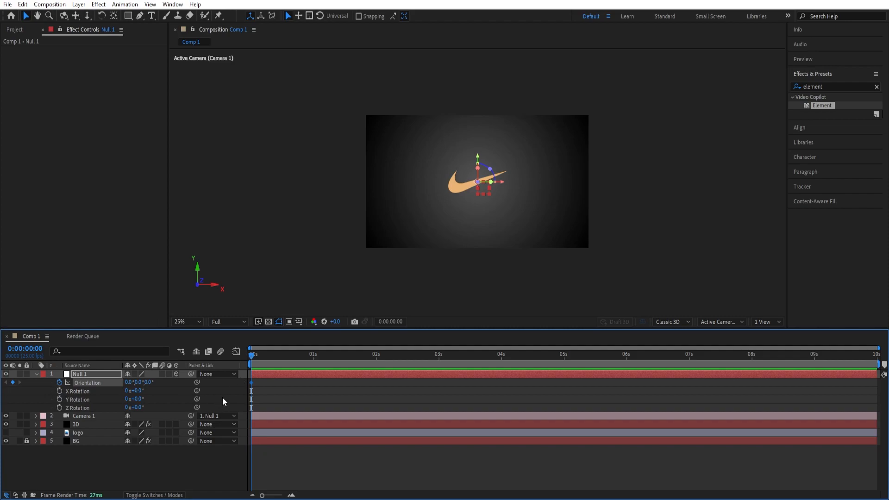
{"action": "left_click_drag", "start_coordinate": [131, 383], "coordinate": [134, 383]}
{"action": "scroll", "coordinate": [491, 189], "scroll_direction": "up", "scroll_amount": 2}
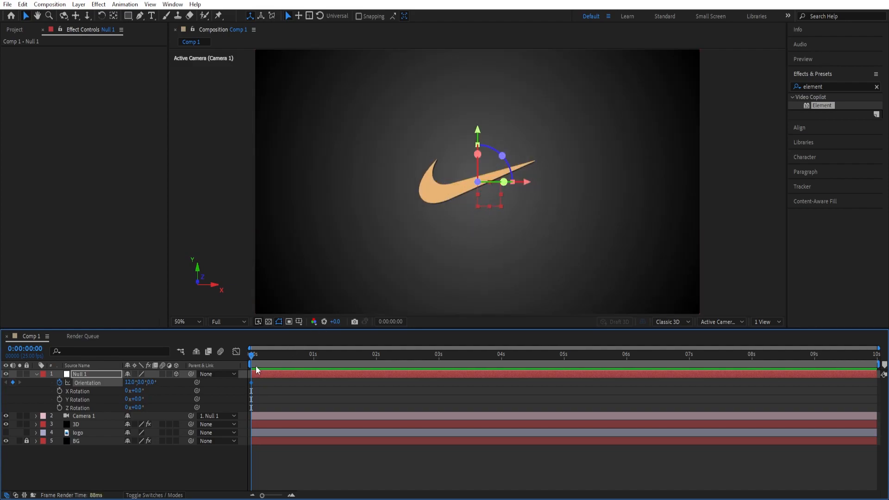
Step: Keyframe the null's Orientation Y value at 180° at 0:00:02:00 and 355° at 0:00:05:00
{"action": "left_click_drag", "start_coordinate": [252, 355], "coordinate": [377, 355]}
{"action": "left_click_drag", "start_coordinate": [141, 387], "coordinate": [219, 377]}
{"action": "left_click", "coordinate": [144, 382]}
{"action": "type", "text": "180"}
{"action": "key", "text": "Return"}
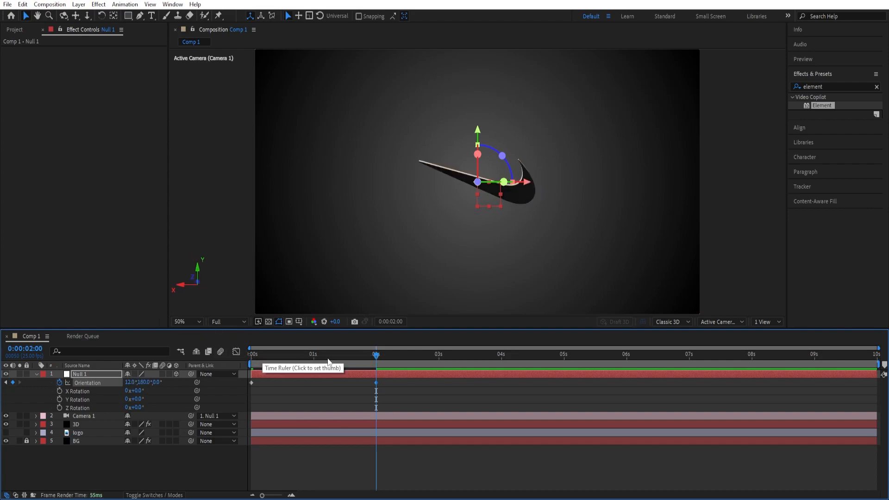
{"action": "left_click_drag", "start_coordinate": [376, 355], "coordinate": [566, 357]}
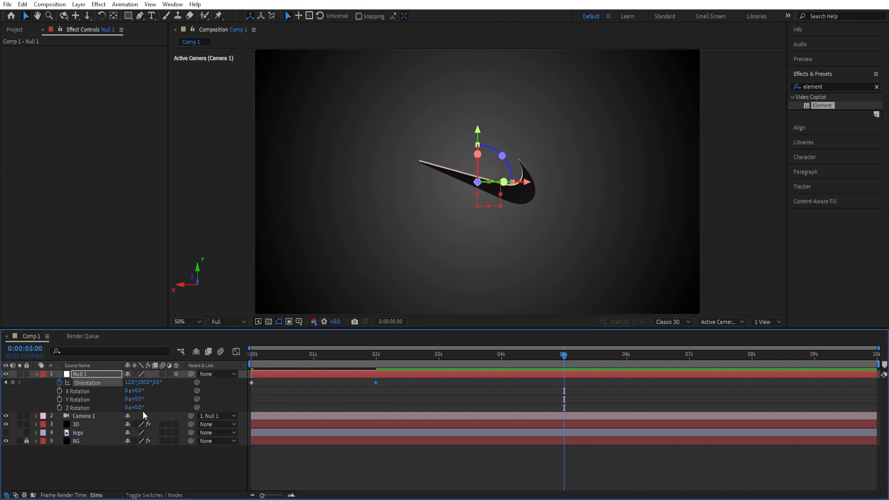
{"action": "left_click_drag", "start_coordinate": [144, 382], "coordinate": [227, 382]}
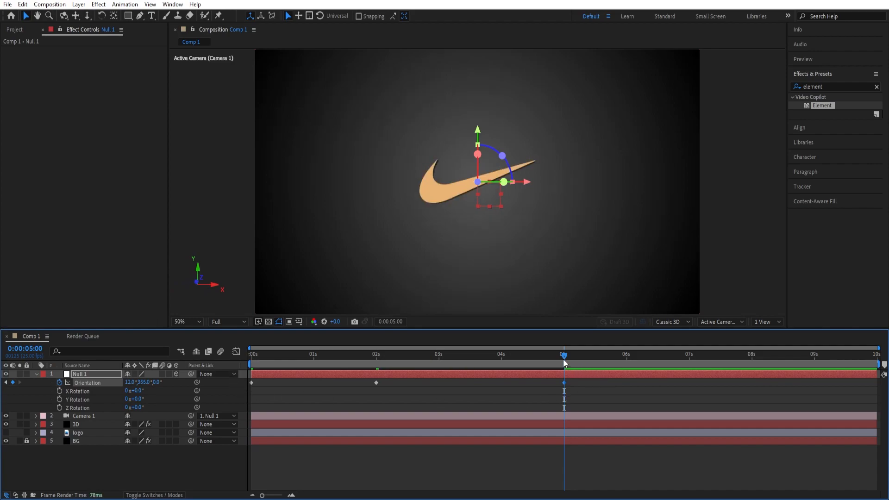
Step: Keyframe the null's Orientation at 0:00:06:00 with both its X and Y values set to 0°
{"action": "left_click_drag", "start_coordinate": [565, 358], "coordinate": [628, 355]}
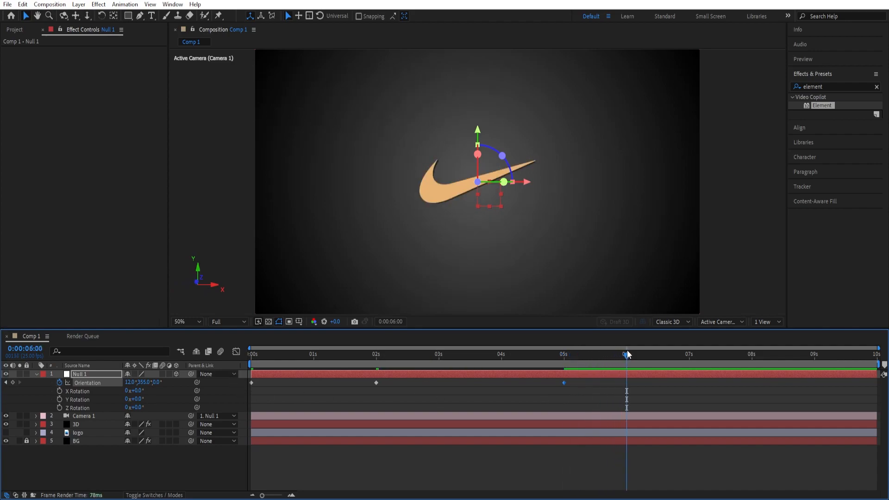
{"action": "left_click", "coordinate": [144, 383]}
{"action": "key", "text": "Return"}
{"action": "left_click", "coordinate": [130, 383]}
{"action": "type", "text": "0"}
{"action": "key", "text": "Return"}
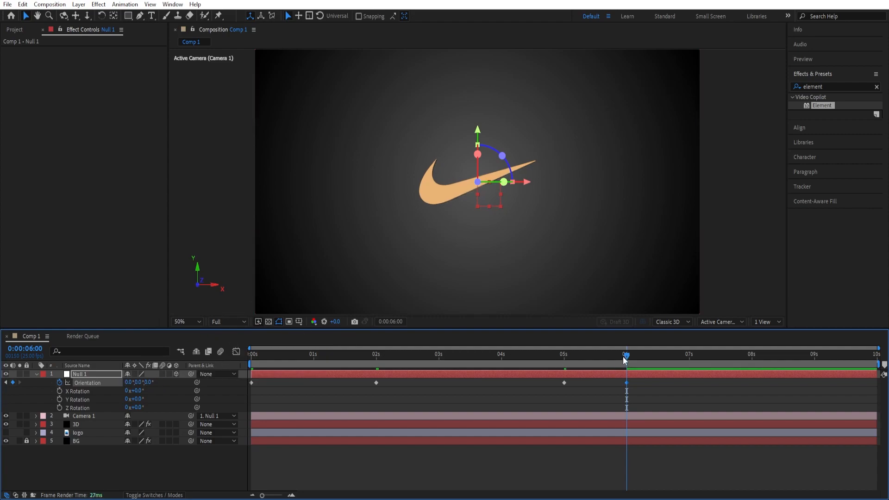
Step: Preview the null's rotation animation from the start of the composition
{"action": "key", "text": "Home"}
{"action": "key", "text": "space"}
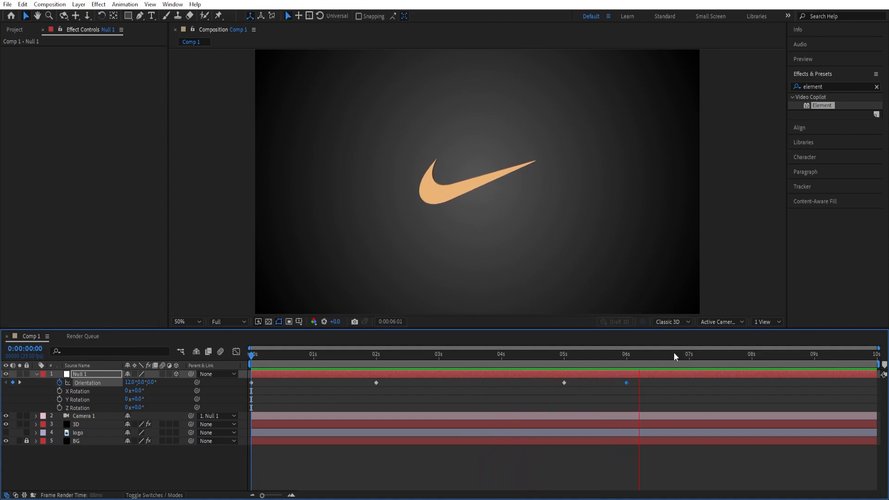
{"action": "key", "text": "space"}
Step: Apply Easy Ease to all four Orientation keyframes and lengthen their incoming influence in the speed graph so each move peaks early and slows gradually
{"action": "left_click_drag", "start_coordinate": [644, 388], "coordinate": [243, 387]}
{"action": "key", "text": "F9"}
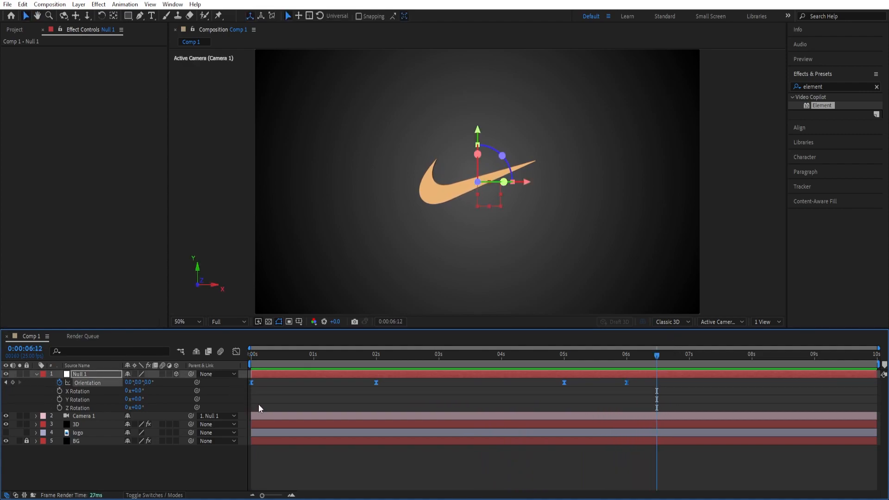
{"action": "left_click", "coordinate": [236, 352]}
{"action": "left_click_drag", "start_coordinate": [658, 443], "coordinate": [198, 486]}
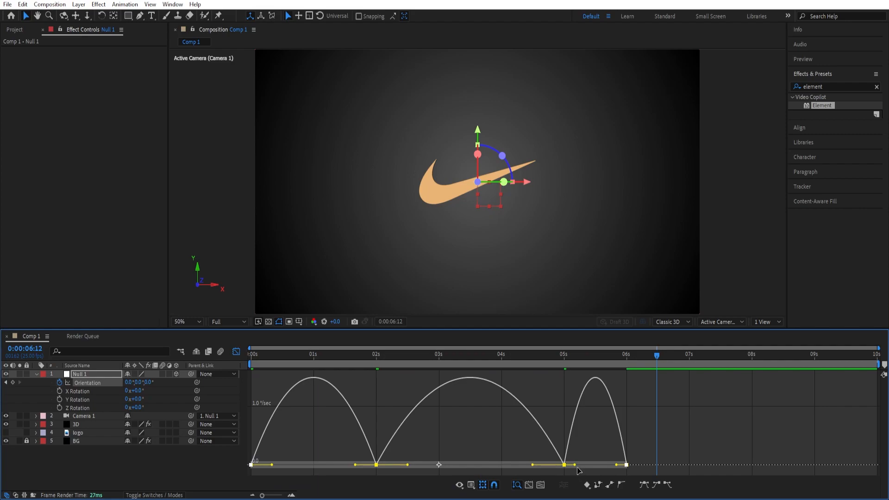
{"action": "left_click_drag", "start_coordinate": [617, 464], "coordinate": [568, 465]}
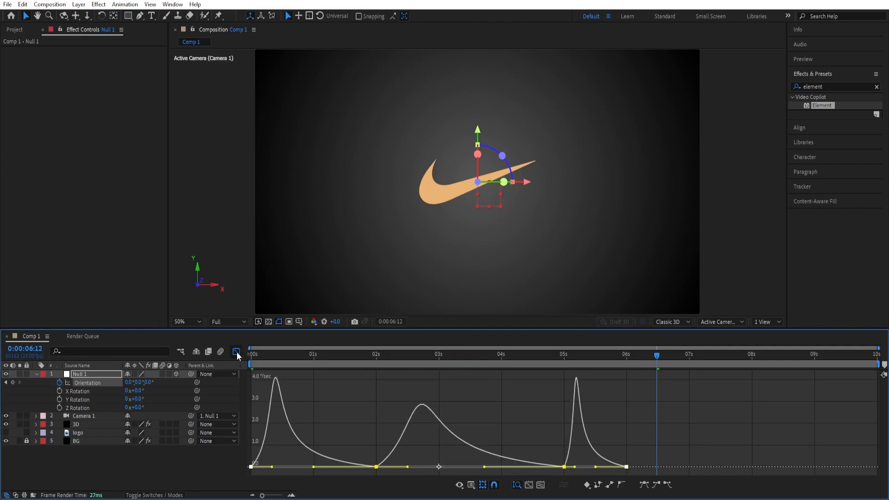
{"action": "left_click", "coordinate": [237, 353]}
Step: Play the eased rotation from 0:00:00:00 to check its timing
{"action": "left_click_drag", "start_coordinate": [327, 359], "coordinate": [235, 358]}
{"action": "key", "text": "space"}
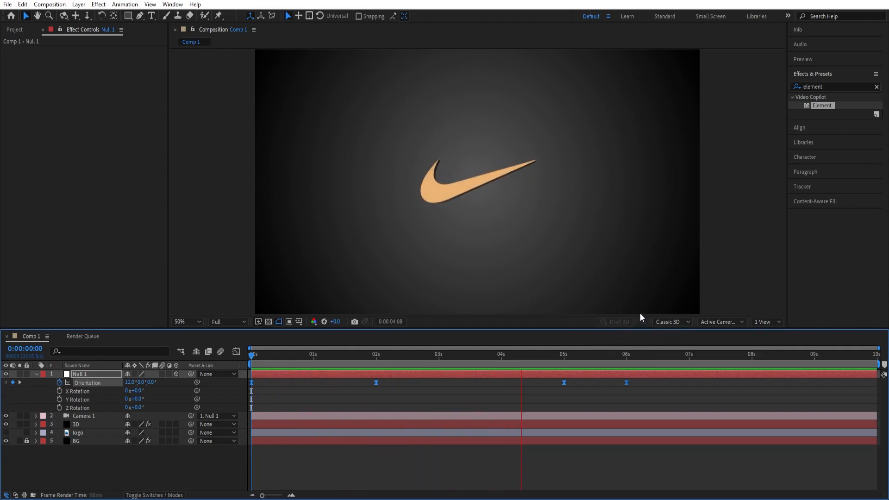
{"action": "key", "text": "space"}
Step: Keyframe Camera 1's Position at 0:00:00:00 with its current value and at 0:00:07:00 with Z set to -1672.7
{"action": "left_click", "coordinate": [78, 416]}
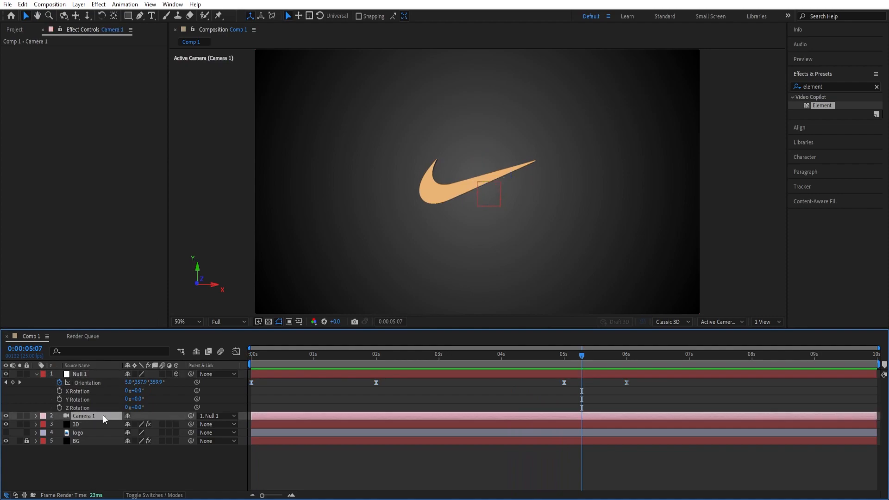
{"action": "key", "text": "space"}
{"action": "key", "text": "space"}
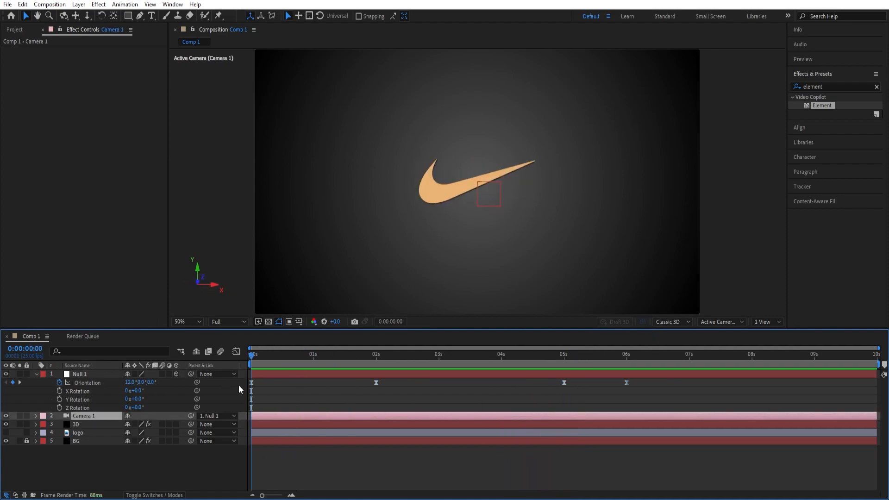
{"action": "key", "text": "p"}
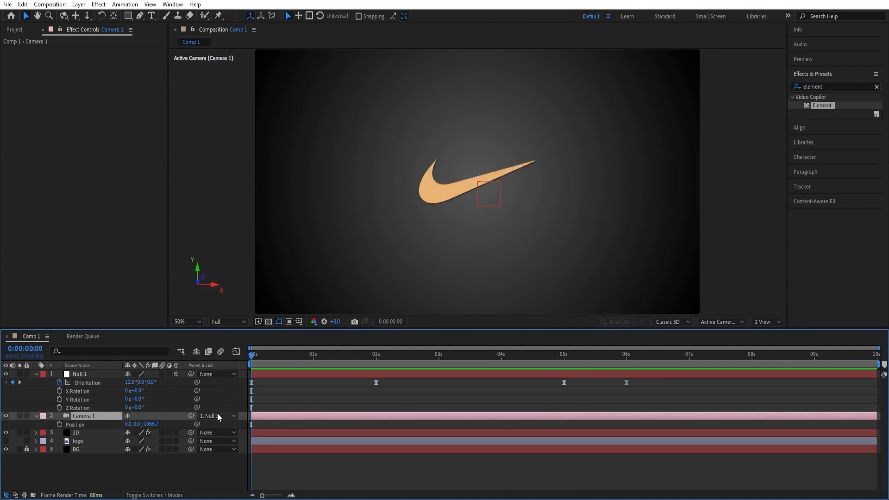
{"action": "left_click", "coordinate": [60, 425]}
{"action": "left_click", "coordinate": [644, 353]}
{"action": "left_click_drag", "start_coordinate": [656, 350], "coordinate": [689, 350]}
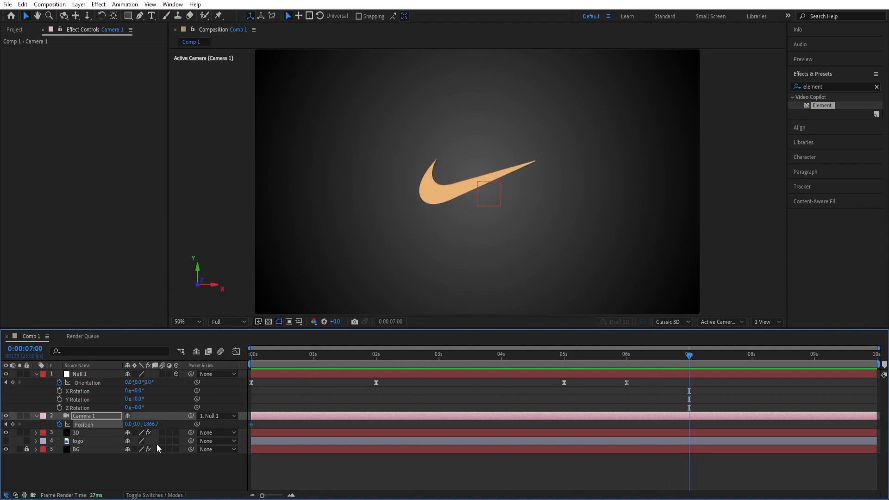
{"action": "left_click_drag", "start_coordinate": [150, 424], "coordinate": [232, 416]}
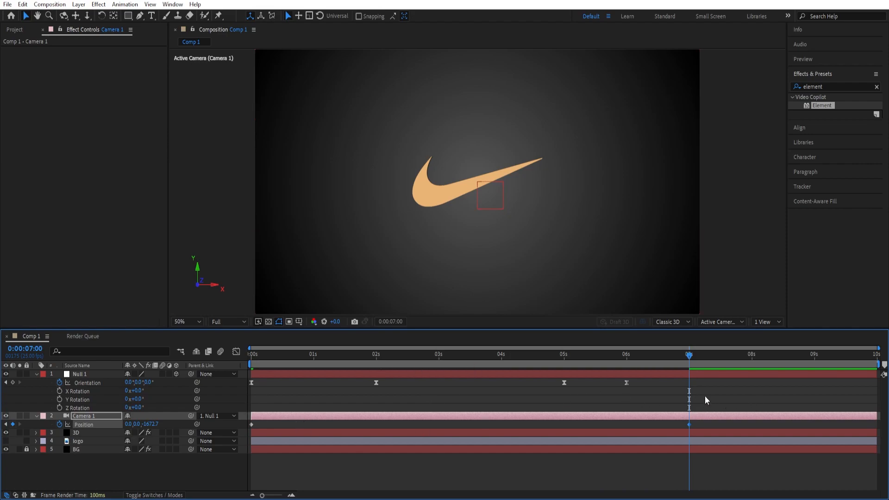
Step: End the work area at 0:00:07:00 and preview the combined camera and null animation from the start
{"action": "key", "text": "n"}
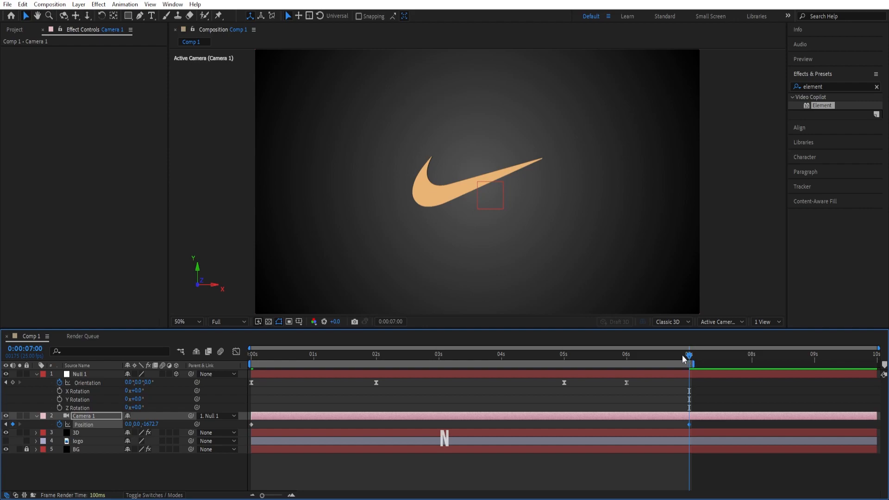
{"action": "left_click_drag", "start_coordinate": [689, 356], "coordinate": [251, 365]}
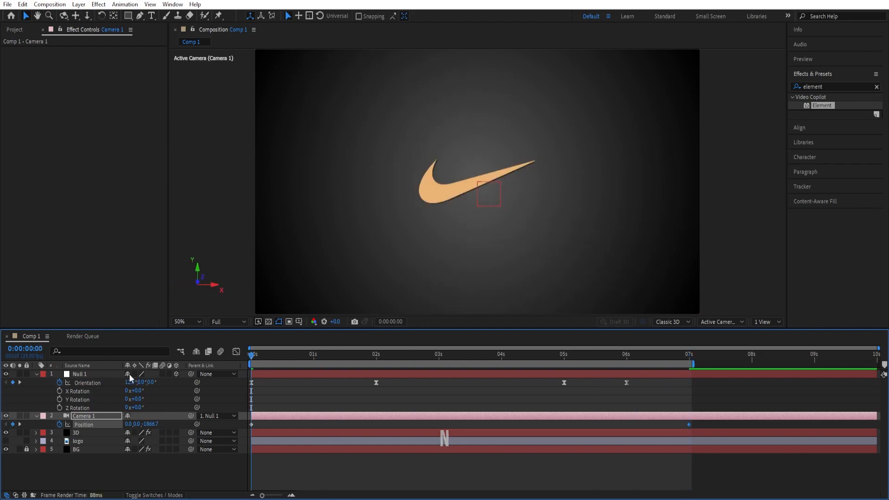
{"action": "key", "text": "space"}
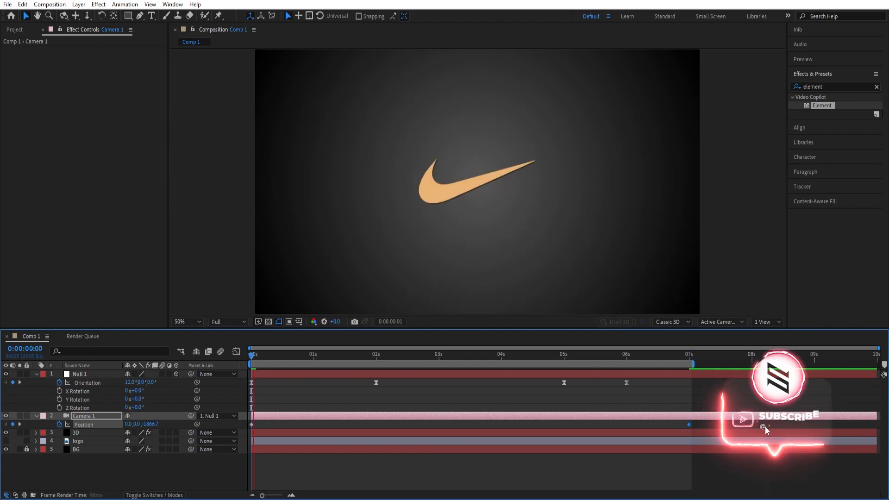